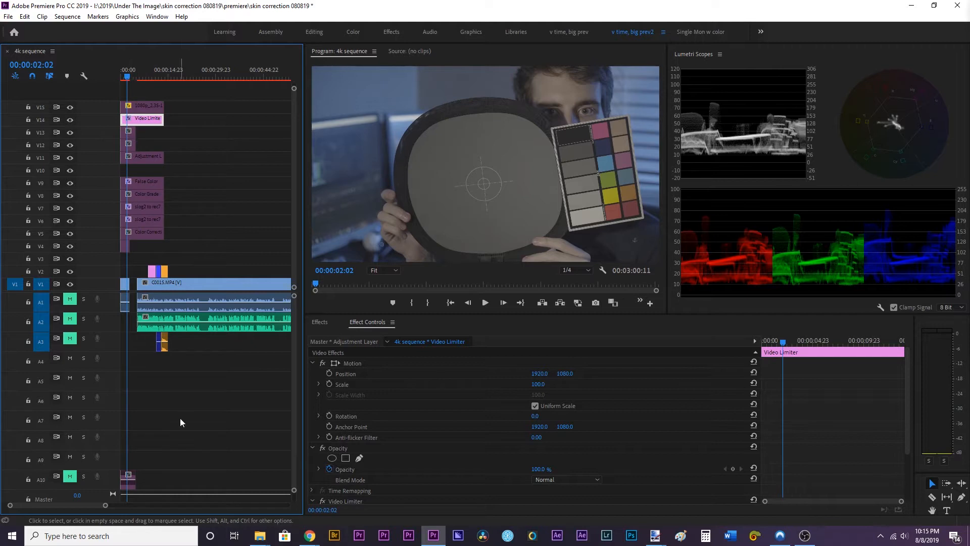
Examine the stacked adjustment layers over the first clip, including False Color, Color Grade and slog2 to rec709.
drag(106, 507, 71, 505)
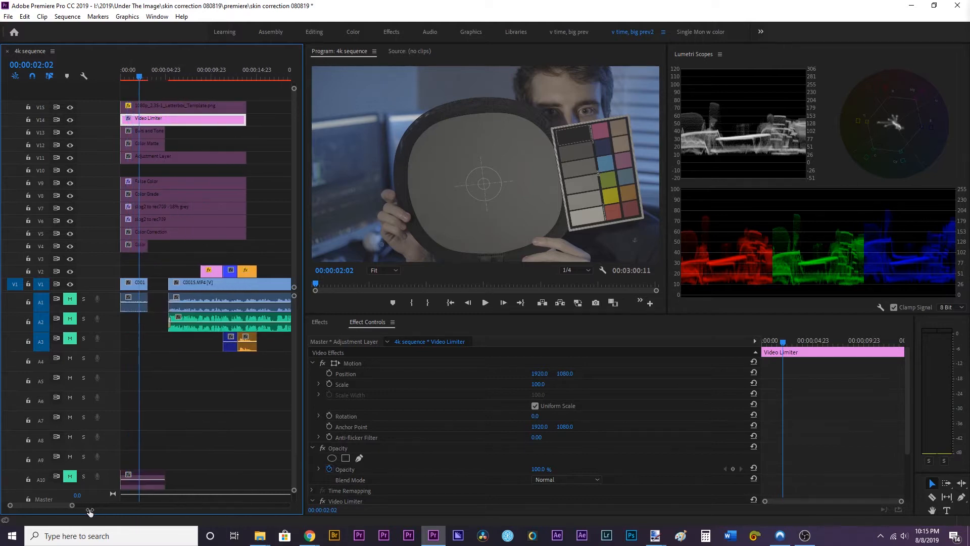
click(154, 136)
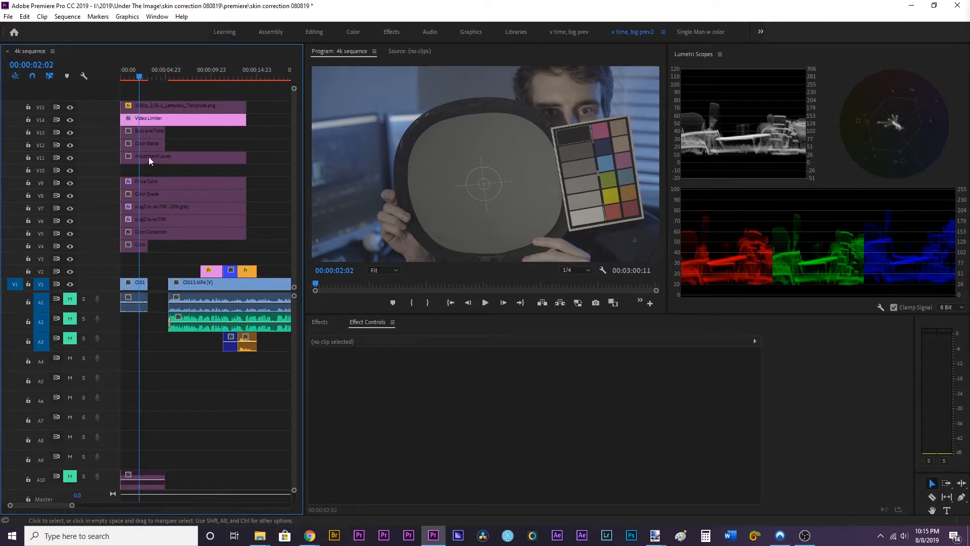
click(166, 185)
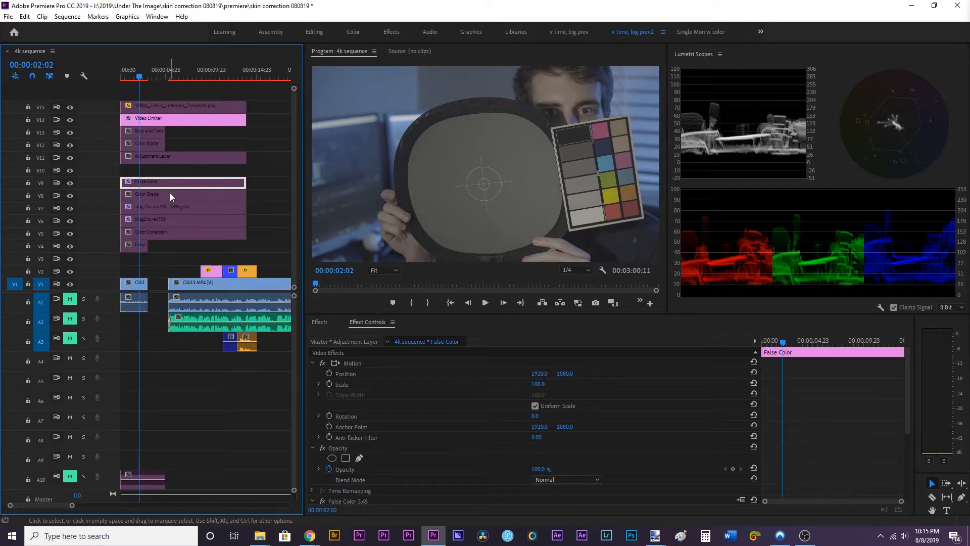
click(172, 193)
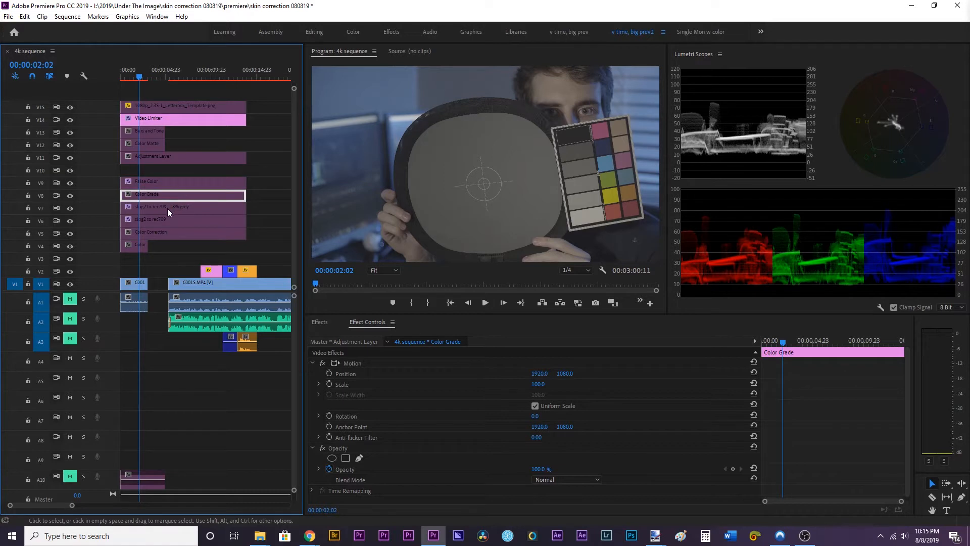
mouse_move(256, 194)
mouse_down()
mouse_move(220, 224)
mouse_move(226, 236)
mouse_move(262, 227)
mouse_move(265, 205)
mouse_up()
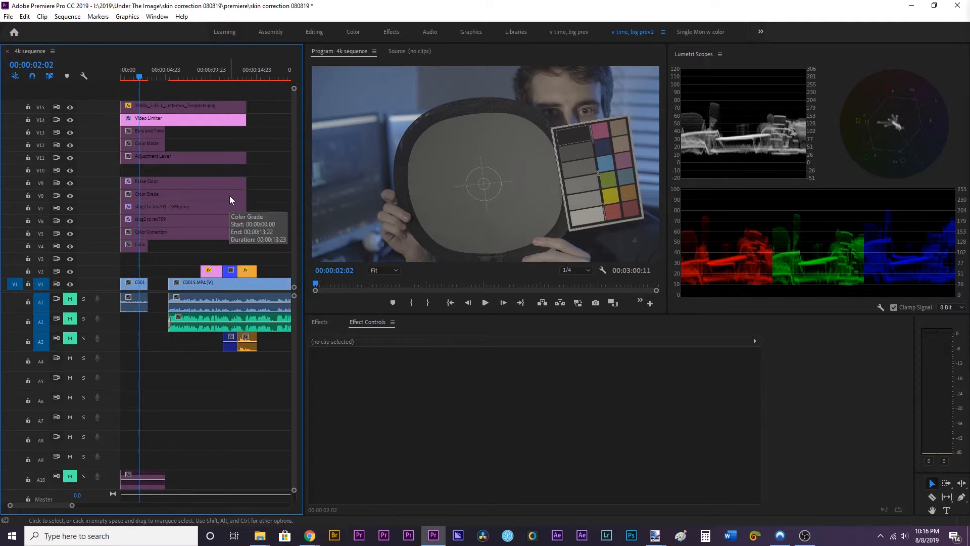
click(186, 221)
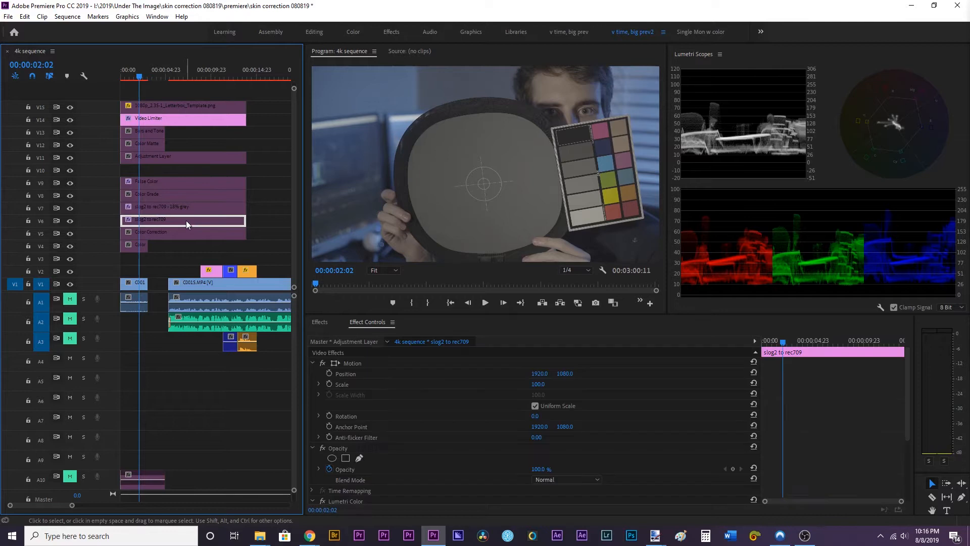
click(272, 223)
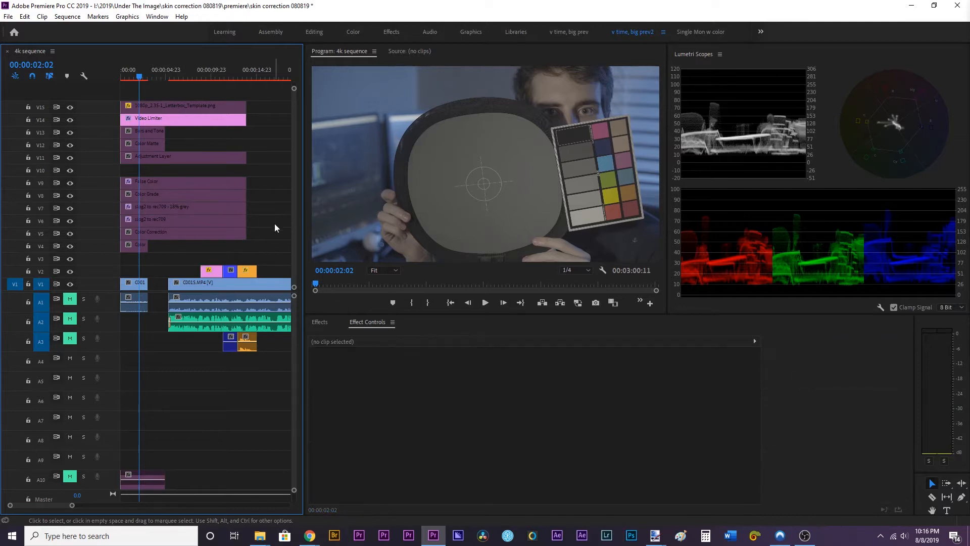
Enable the slog2 to rec709 adjustment layer on V6, toggling it off and on to compare the image and scopes.
click(216, 222)
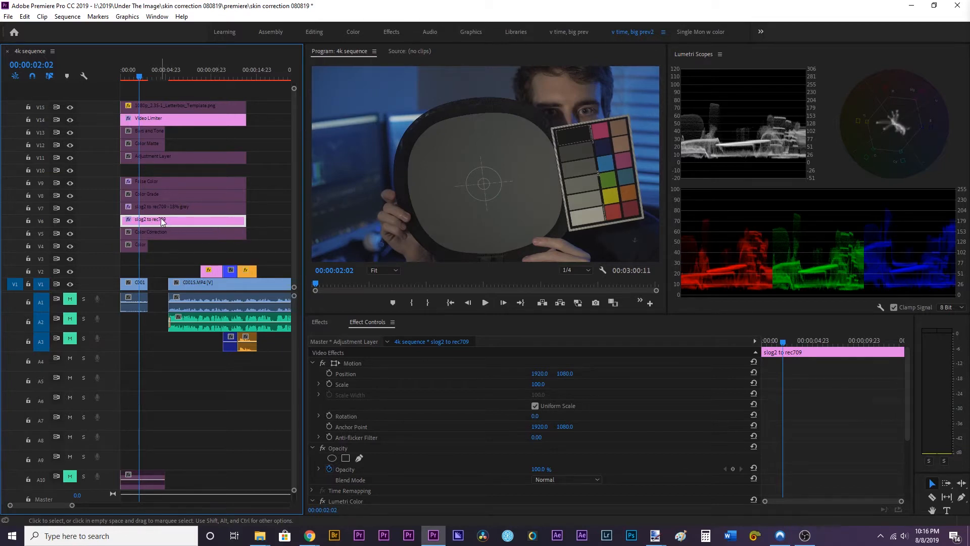
key(shift+e)
key(shift+e)
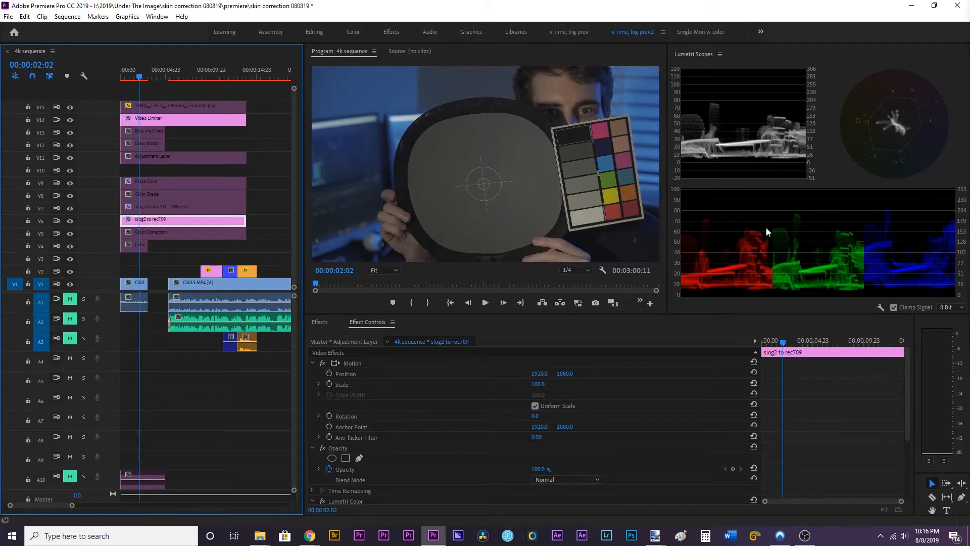
key(shift+e)
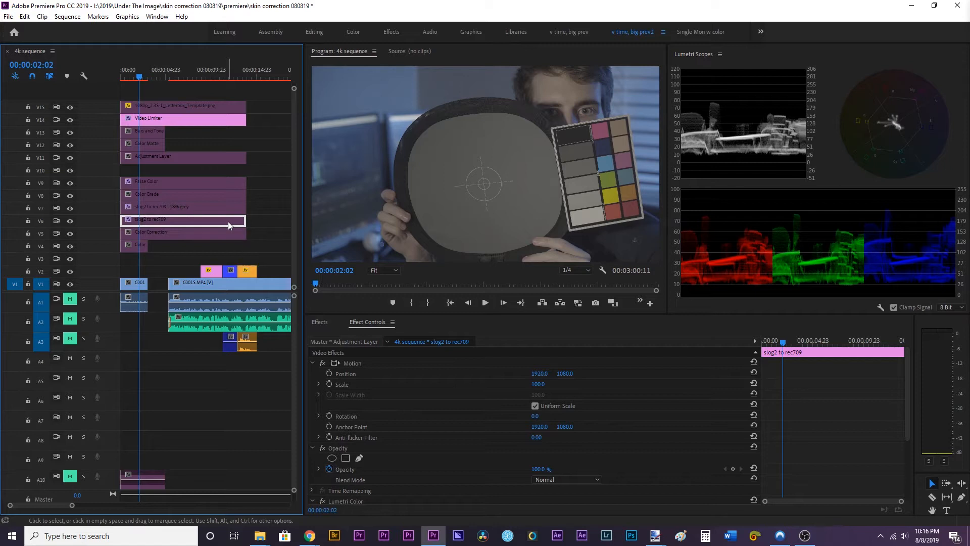
key(shift+e)
key(shift+e)
key(shift+e)
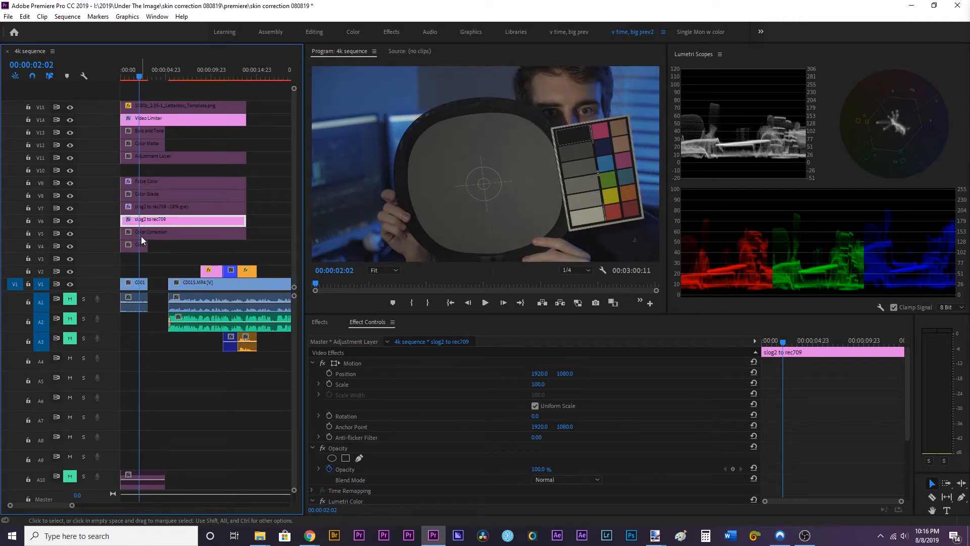
Enable the slog2 to rec709 - 18% grey adjustment layer on V7.
click(174, 233)
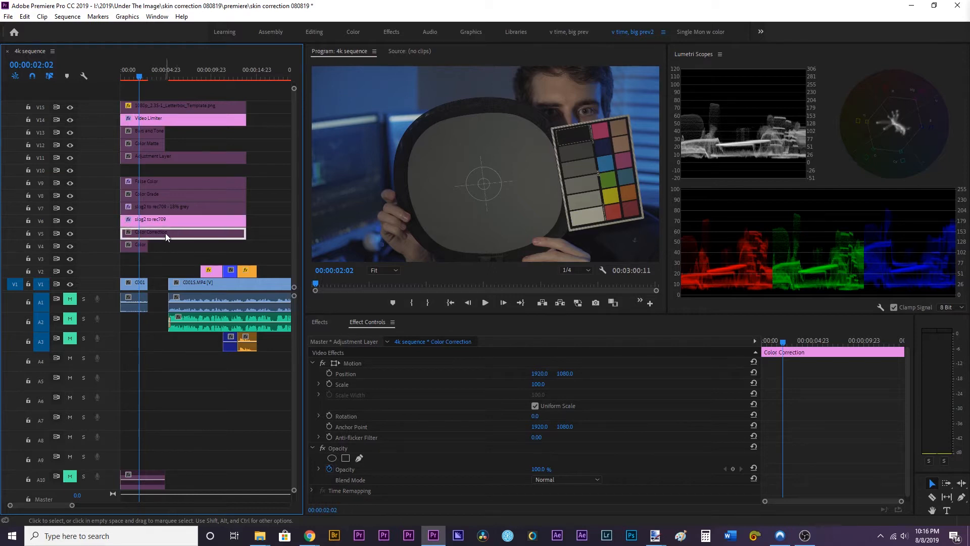
click(154, 194)
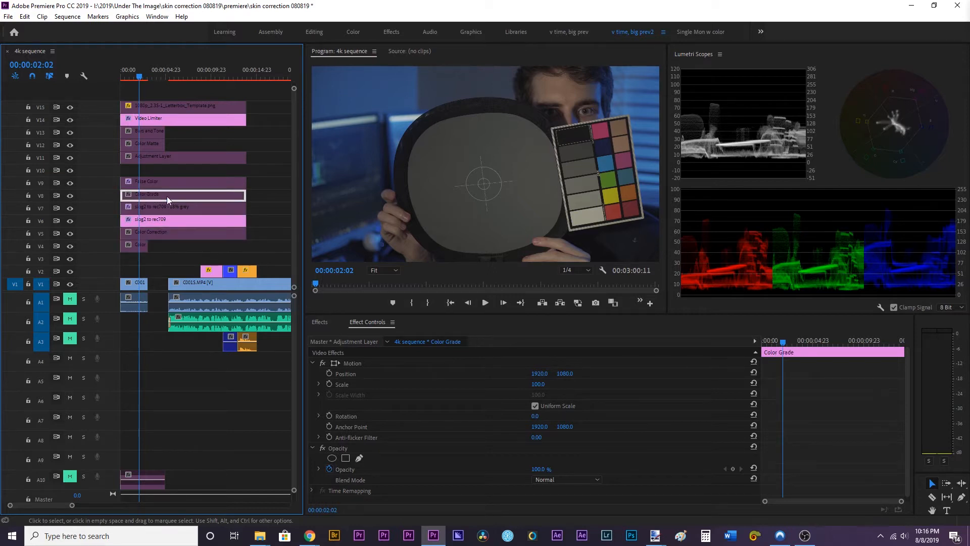
click(197, 209)
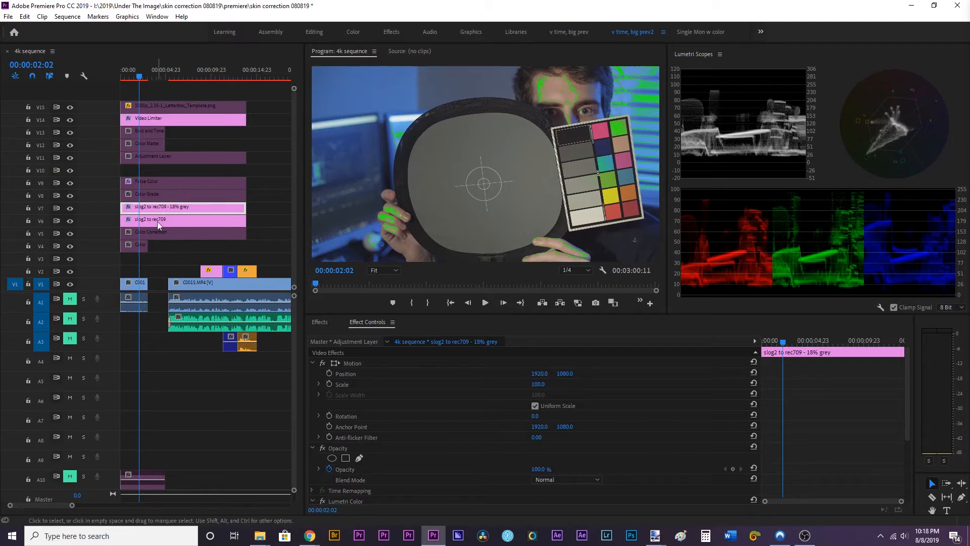
Enable the Color Correction layer on V5 and trim its start to beyond the end of the first clip.
click(162, 235)
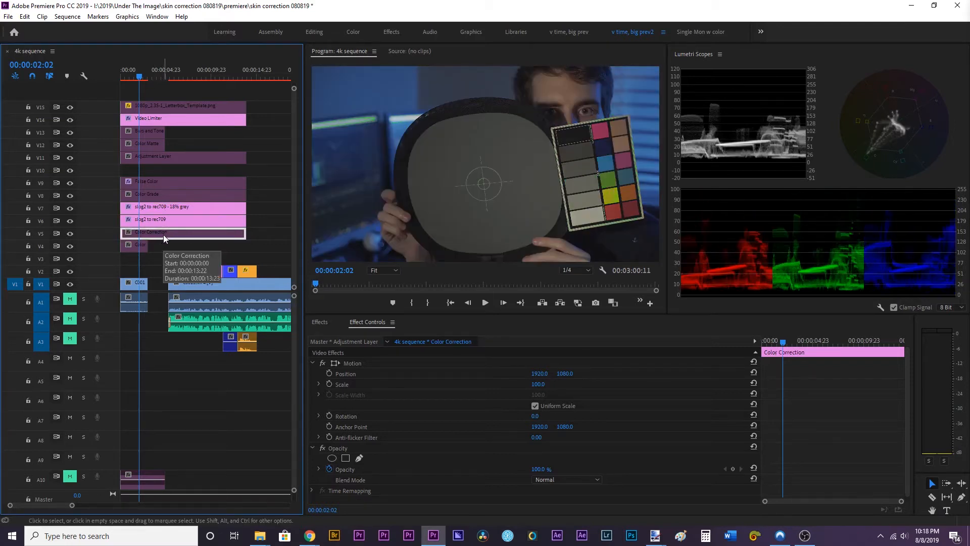
key(shift+e)
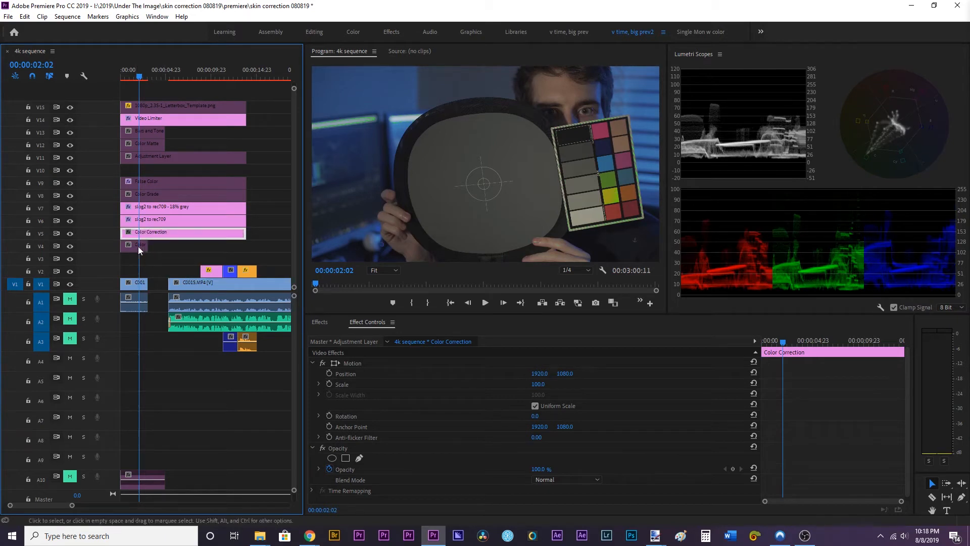
click(149, 236)
drag(122, 233, 167, 234)
Set the playhead to 00:00:01:19 and move the short Color Correction layer from V4 to V5 above the first clip, enabled.
click(140, 284)
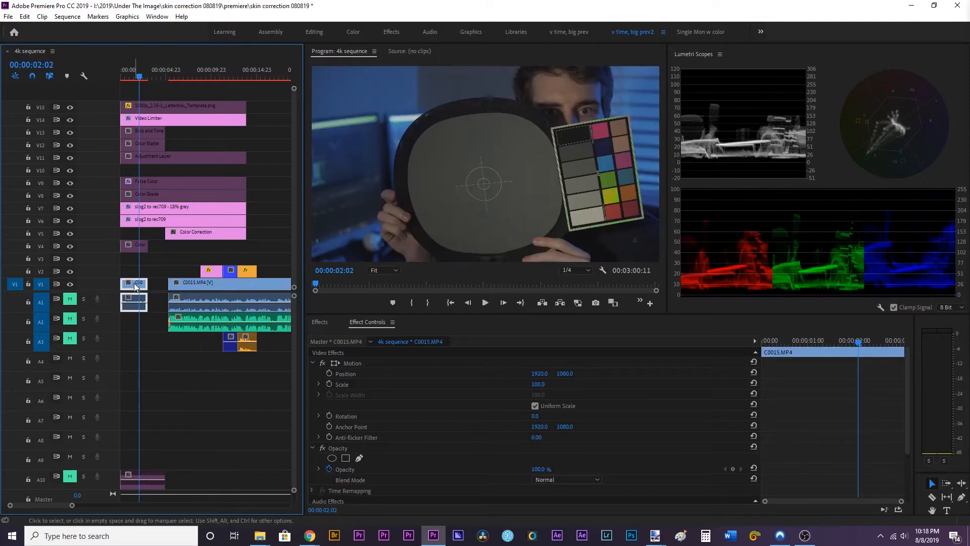
click(185, 77)
click(136, 78)
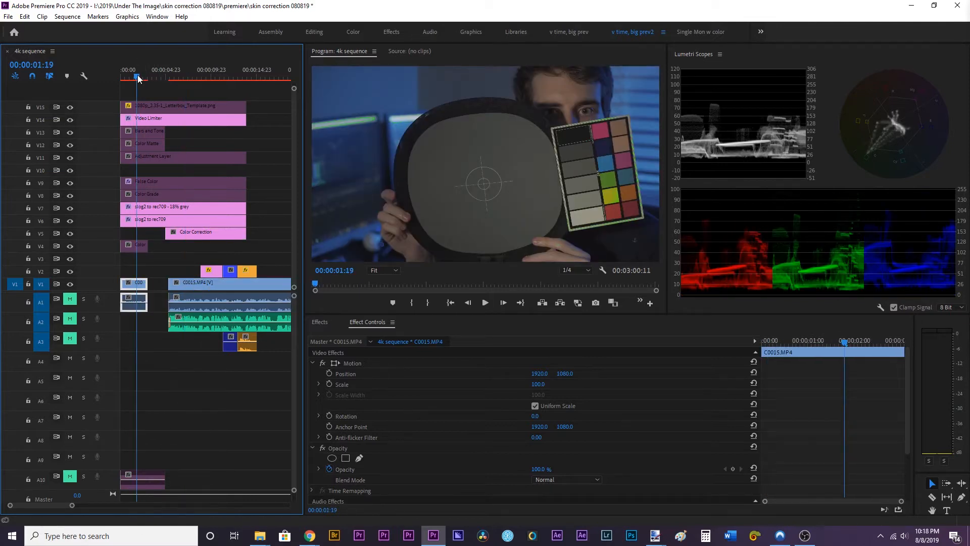
drag(142, 247, 142, 234)
click(154, 251)
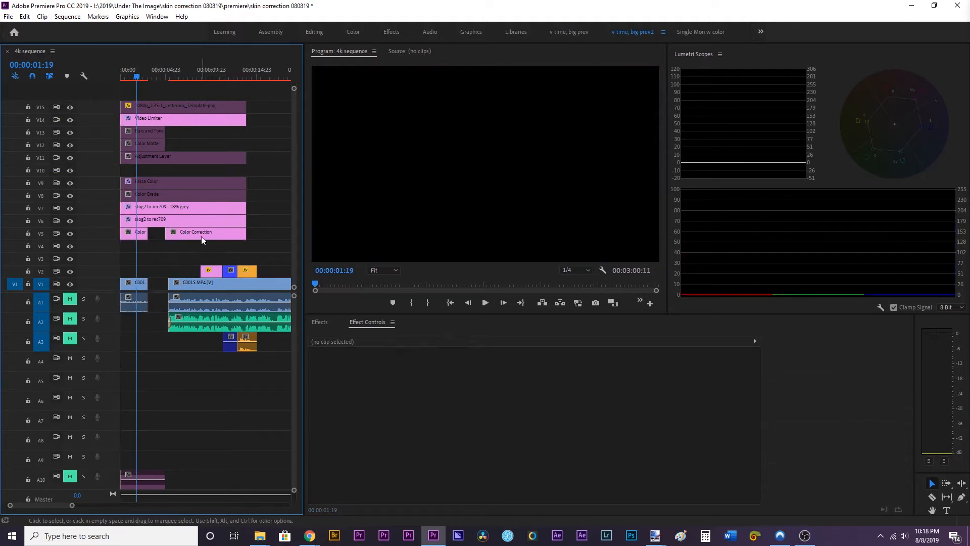
Save the project and set the long Color Correction layer on V5 to start where the short one ends.
drag(169, 233, 171, 233)
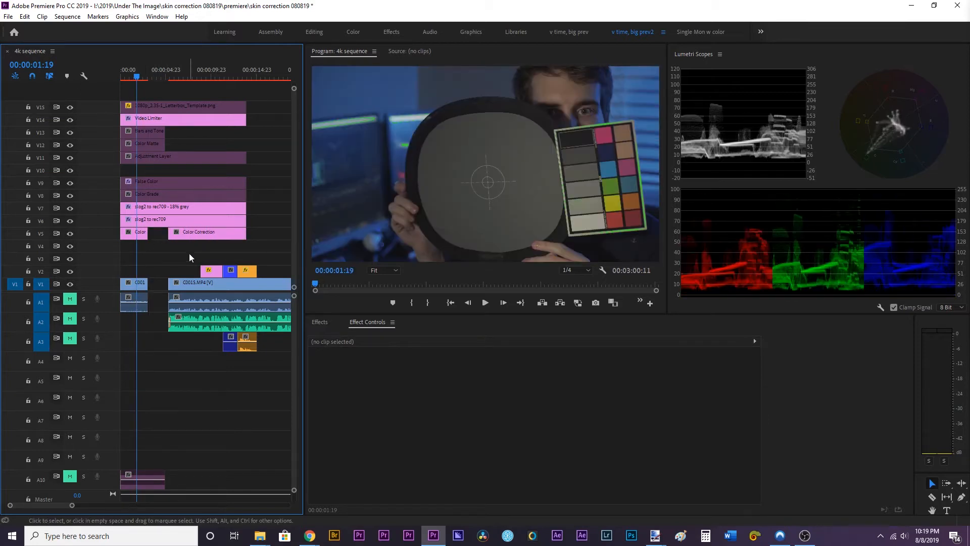
key(ctrl+s)
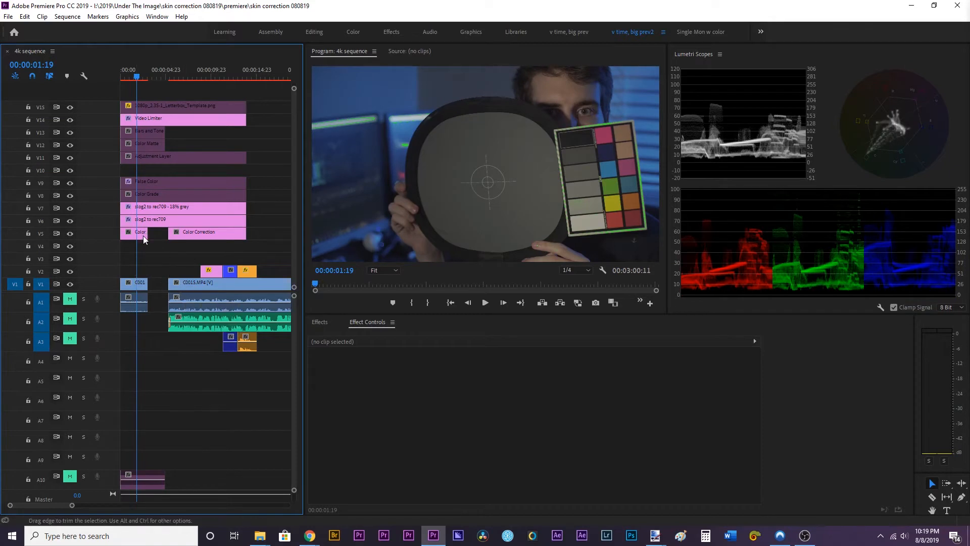
mouse_move(163, 233)
mouse_down()
mouse_move(148, 233)
mouse_move(184, 249)
mouse_move(191, 241)
mouse_move(170, 235)
mouse_move(182, 236)
mouse_up()
click(194, 250)
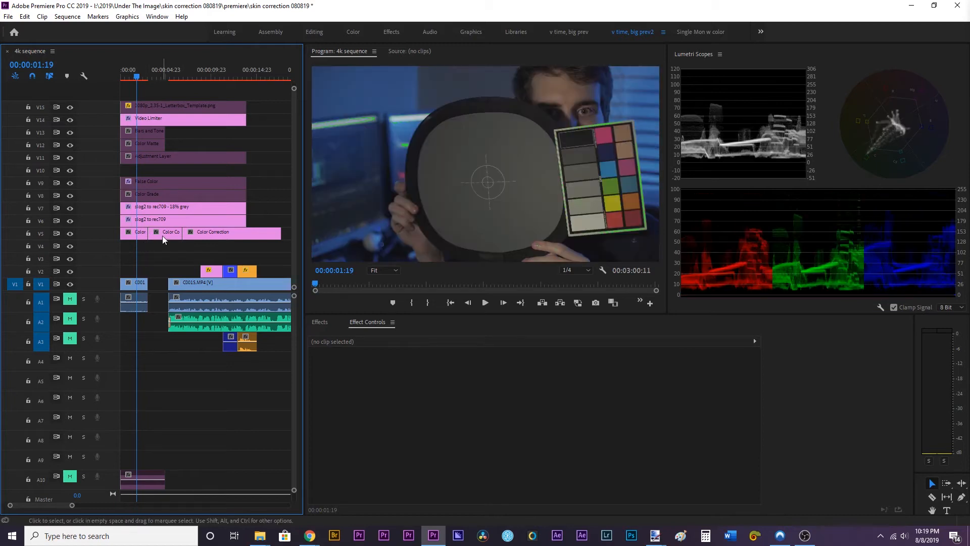
drag(198, 234, 169, 243)
click(171, 244)
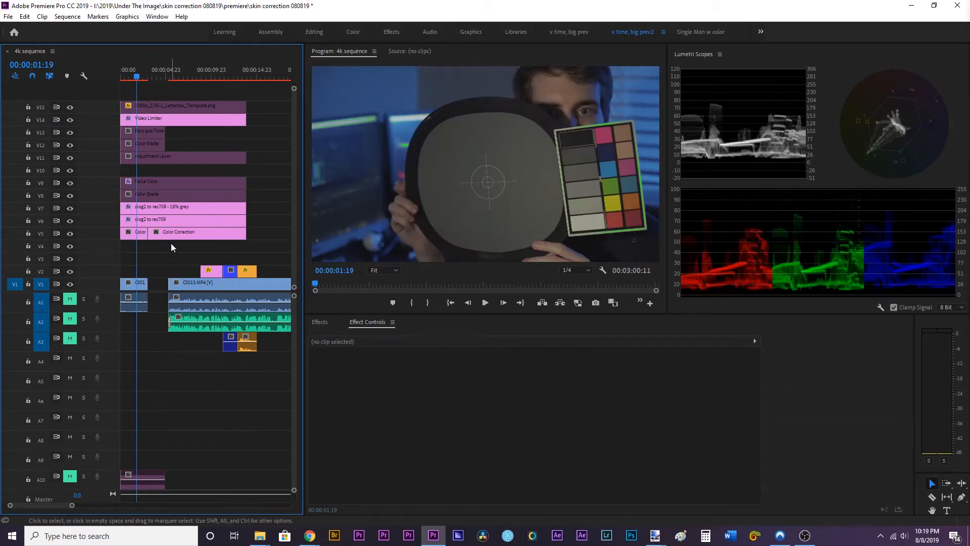
Enable the False Color layer on V9, leaving Color Grade disabled, and save the project.
click(148, 197)
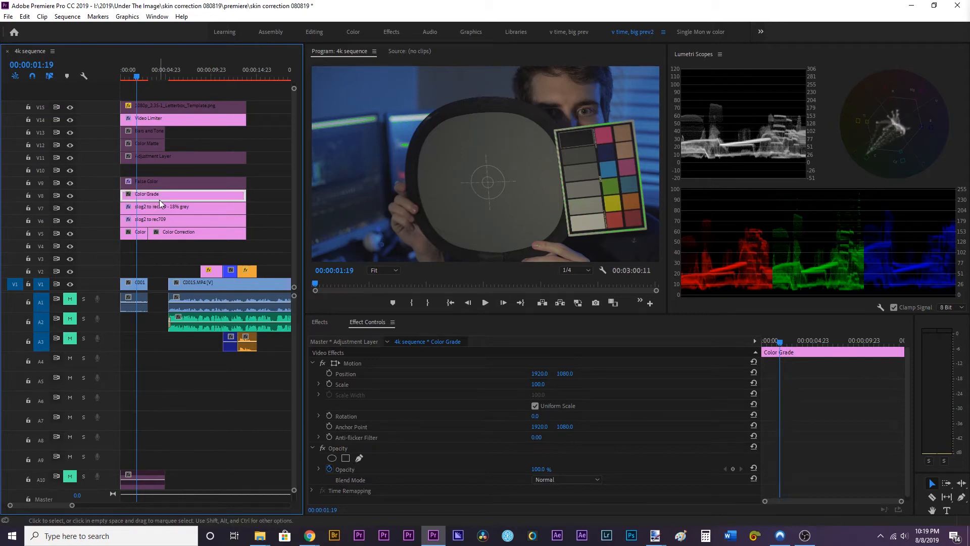
click(167, 171)
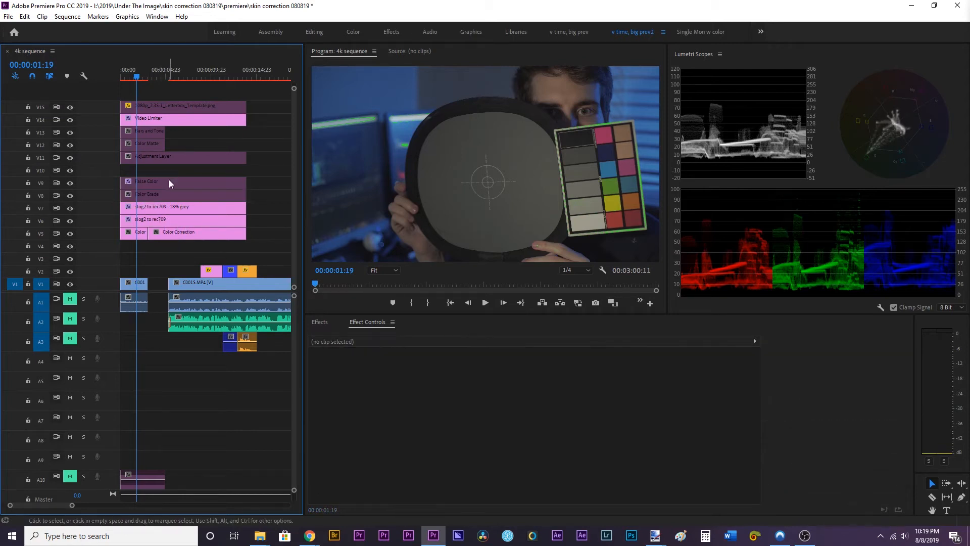
click(172, 183)
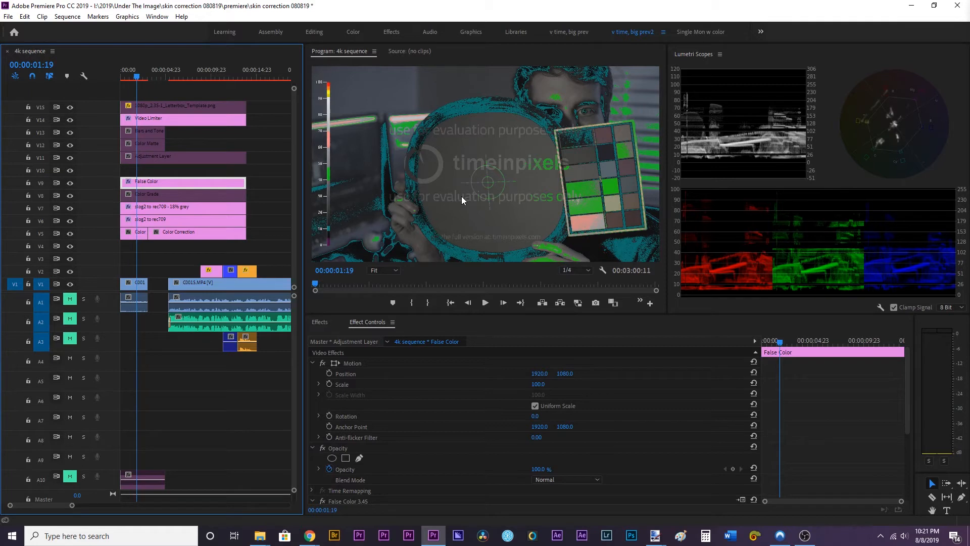
key(ctrl+s)
Disable the slog2 to rec709 - 18% grey layer and select the False Color layer.
click(198, 196)
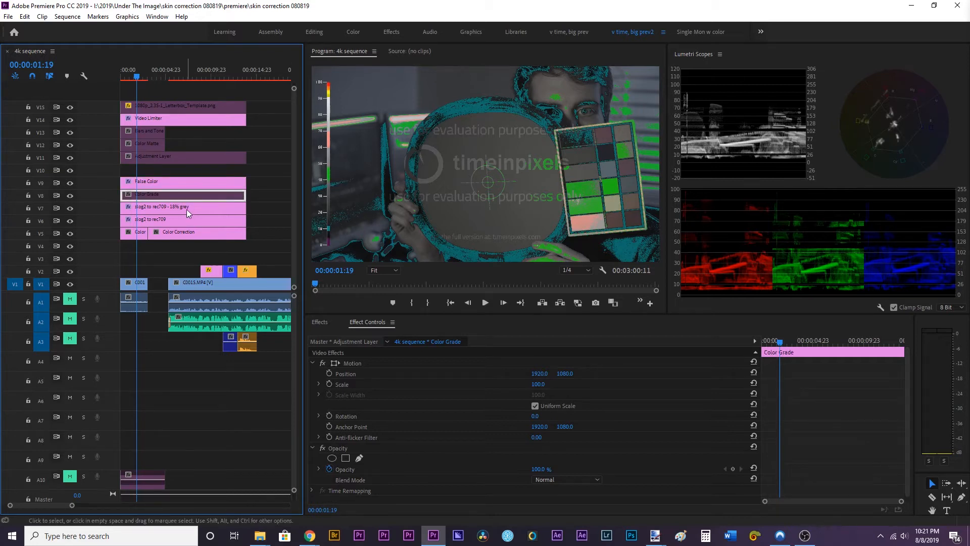
click(187, 209)
click(184, 184)
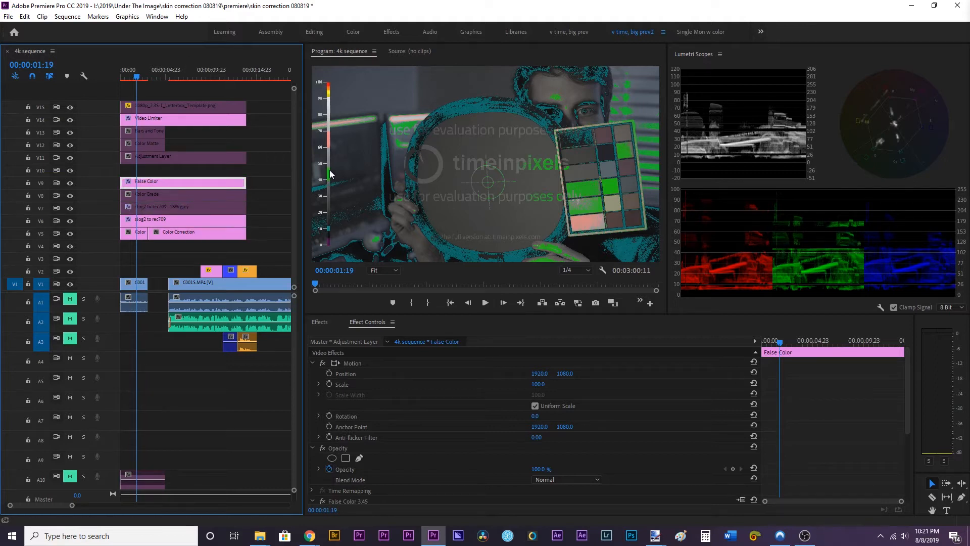
Compare the image with False Color off and the 18% grey layer on, and switch both back.
key(shift+e)
click(214, 205)
key(shift+e)
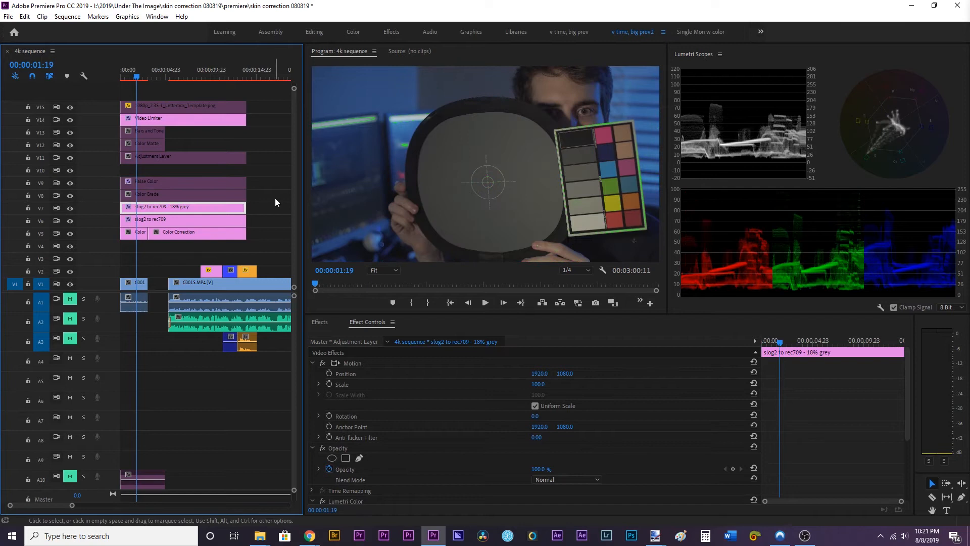
click(275, 199)
click(198, 207)
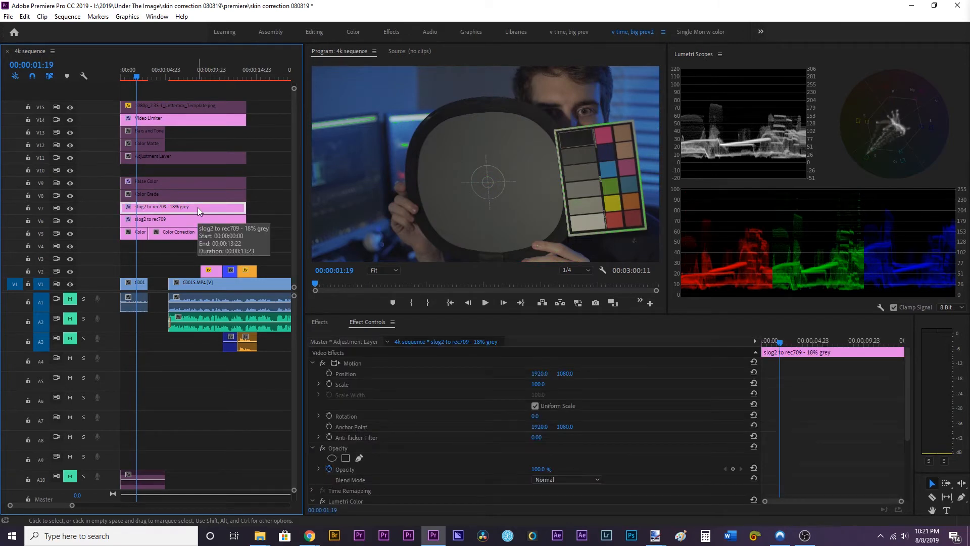
key(shift+e)
click(192, 184)
key(shift+e)
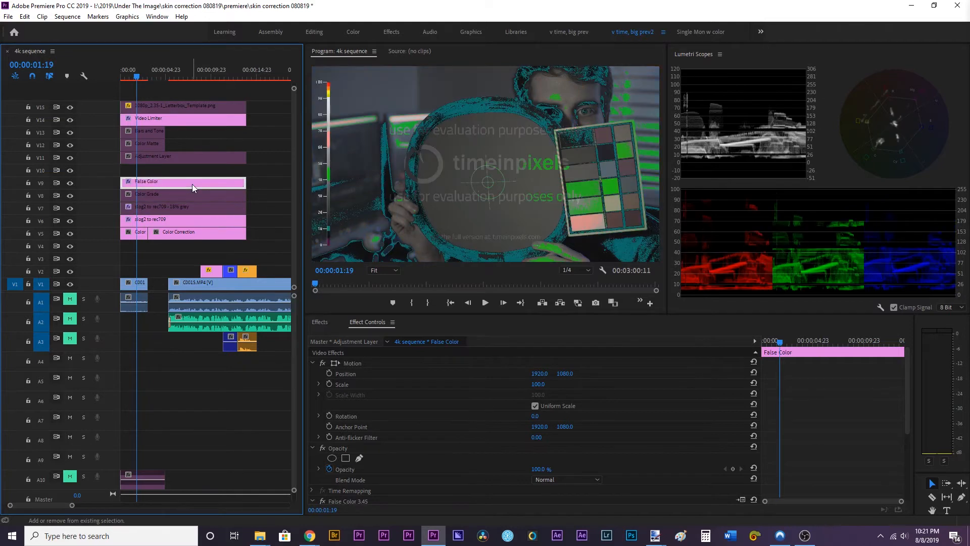
Draw a four-point opacity mask around the chart's column of saturated patches, apply it to the first C0015.MP4 clip, and save the project.
click(140, 233)
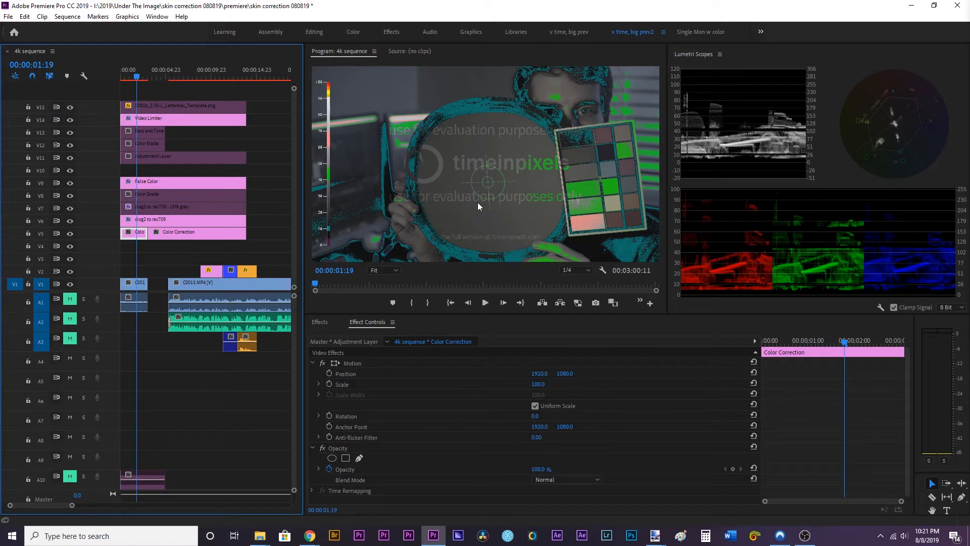
click(513, 185)
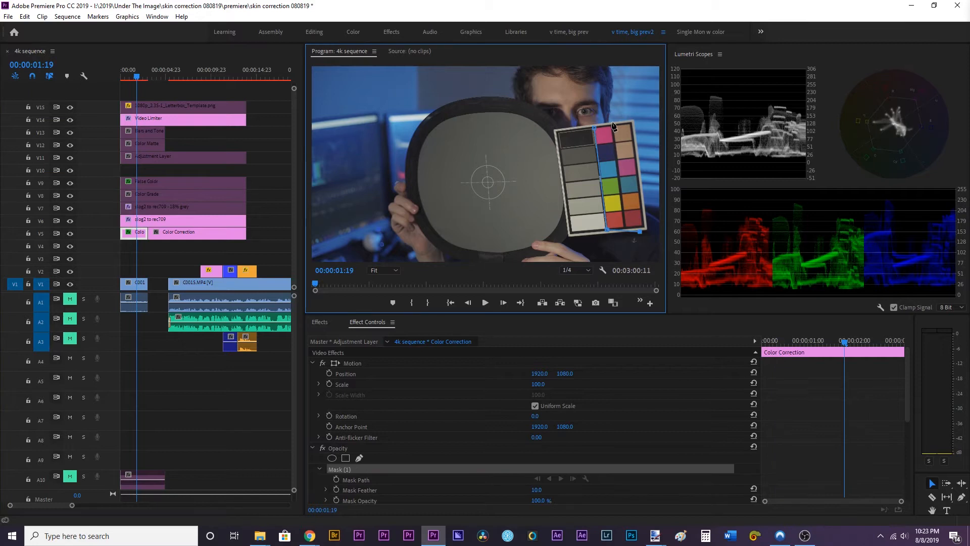
click(612, 124)
click(594, 127)
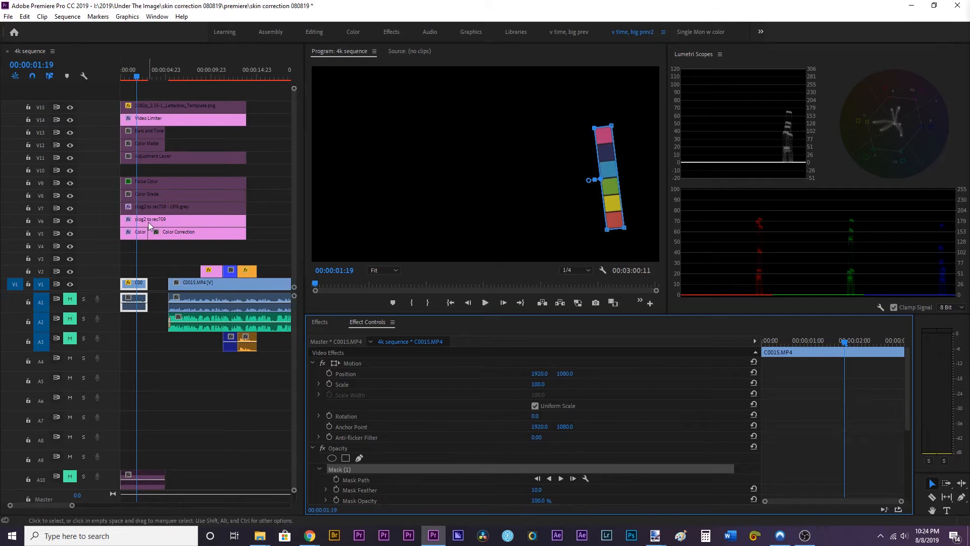
key(ctrl+s)
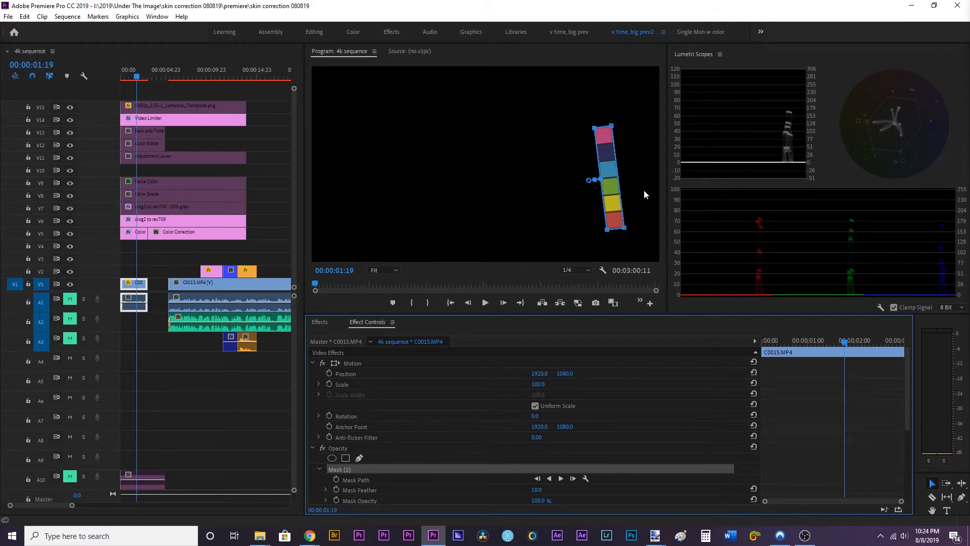
Examine the masked color patches in enlarged Lumetri Scopes, and restore the normal workspace layout.
key(grave)
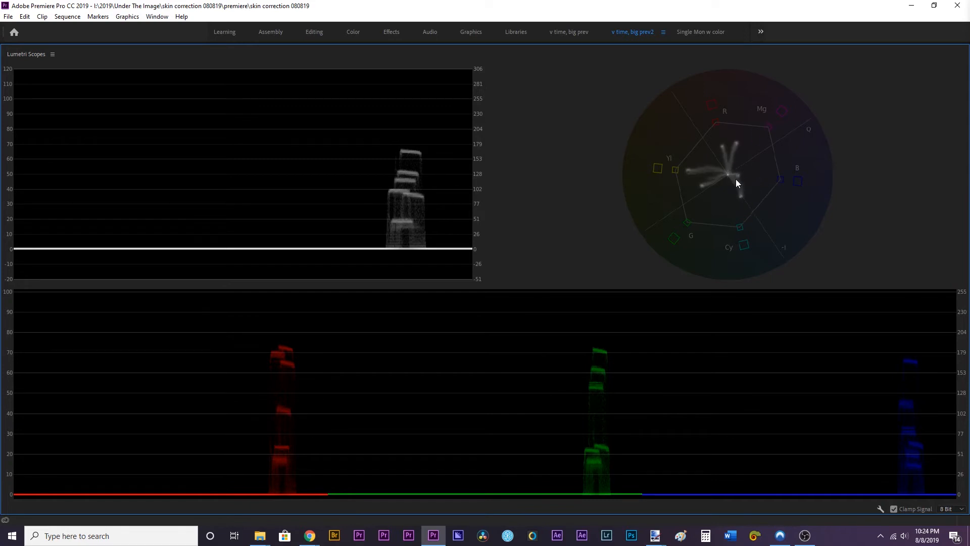
key(grave)
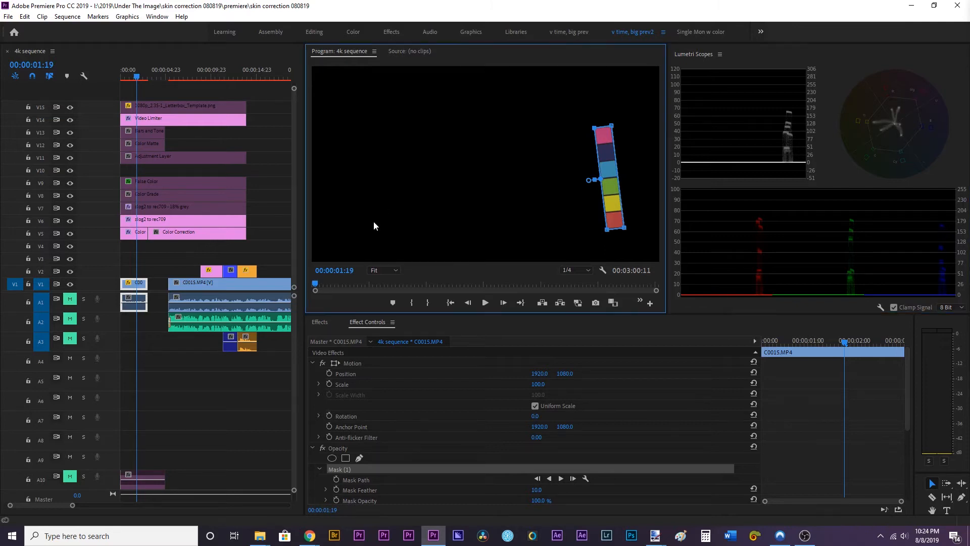
key(grave)
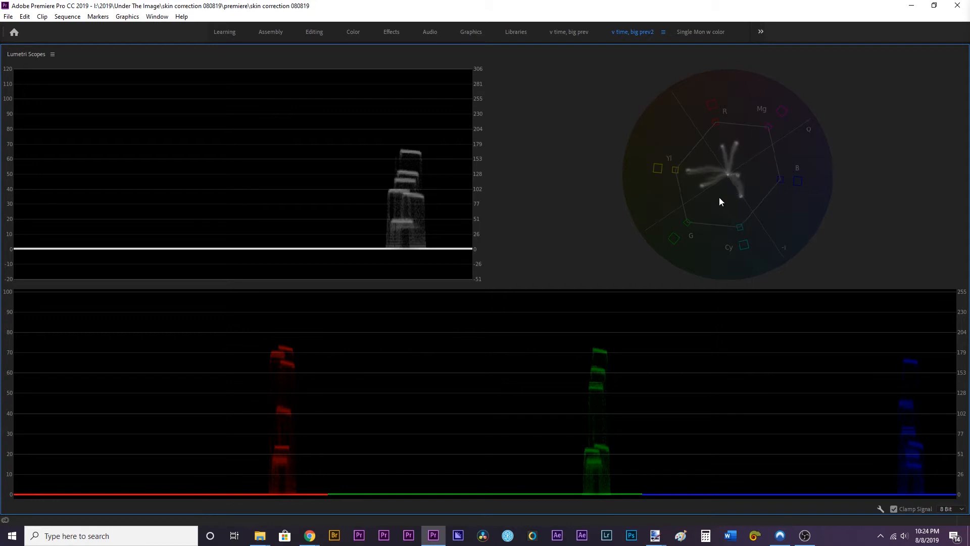
key(grave)
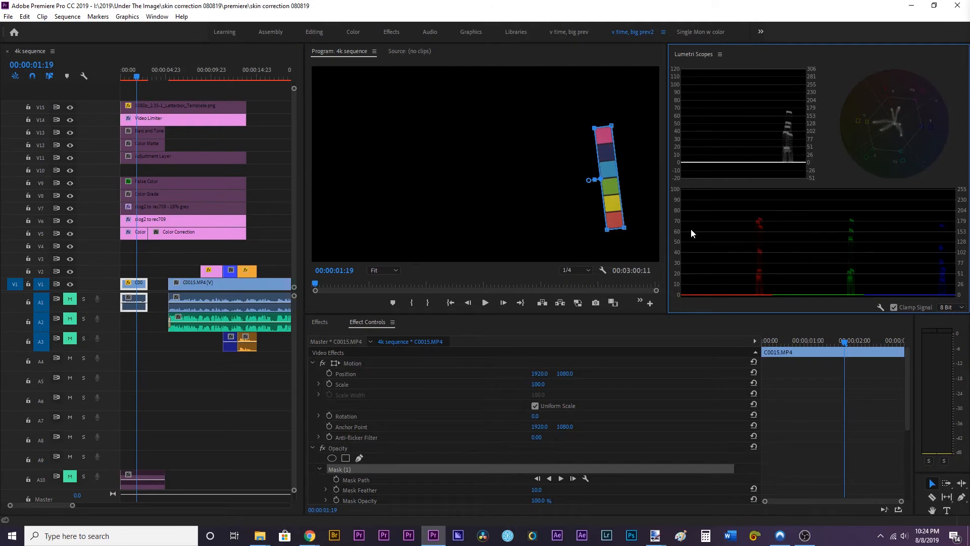
Try to apply the Cosmo II effect to the Color Grade layer on V8.
click(313, 362)
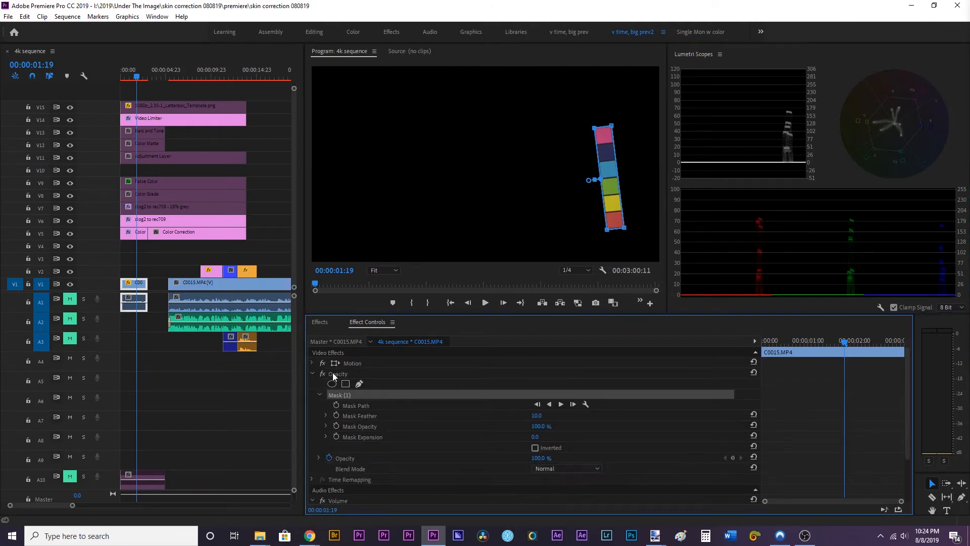
key(shift+7)
text(cosmo)
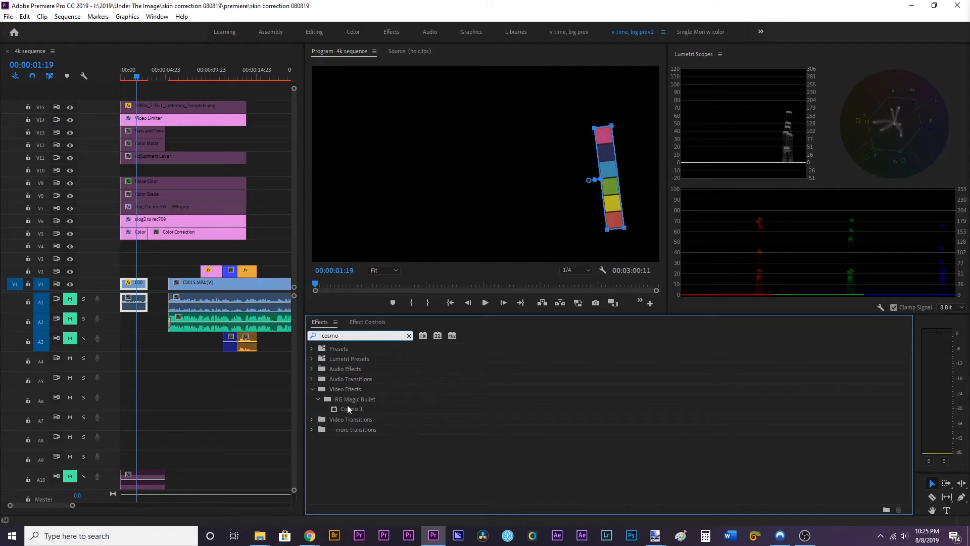
drag(349, 407, 163, 194)
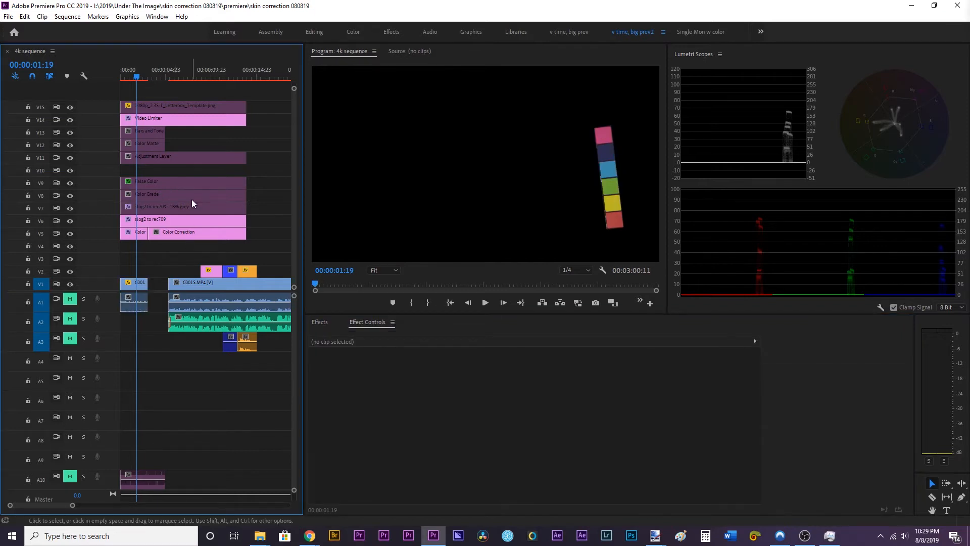
Enable the Color Grade layer on V8, apply the Cosmo II effect to it, and save the project.
click(181, 195)
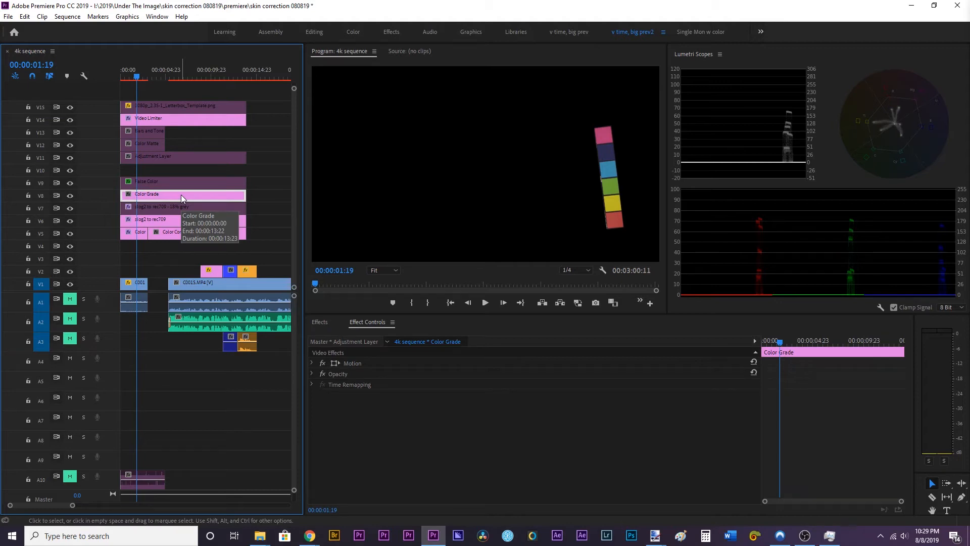
click(322, 322)
click(333, 334)
text(cosmo)
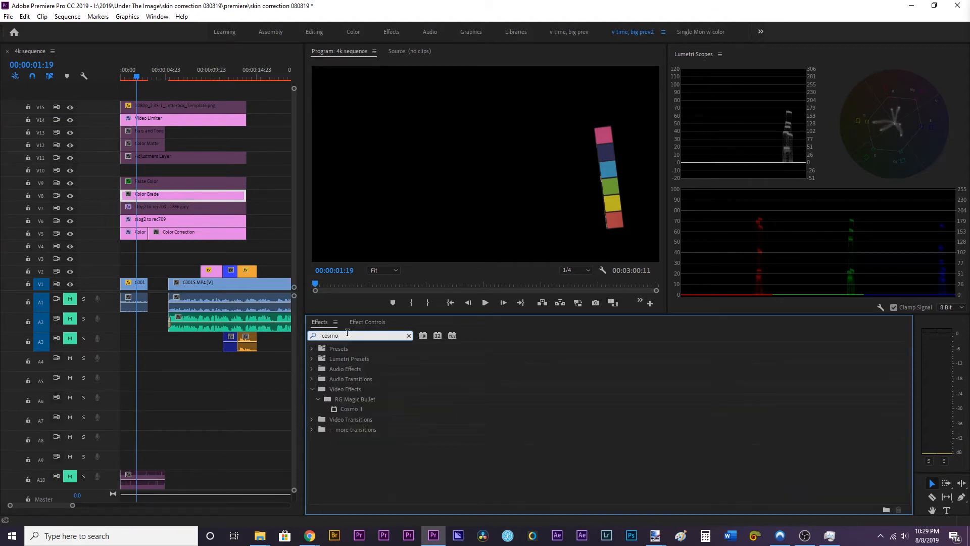
click(343, 410)
key(ctrl+s)
drag(356, 407, 203, 194)
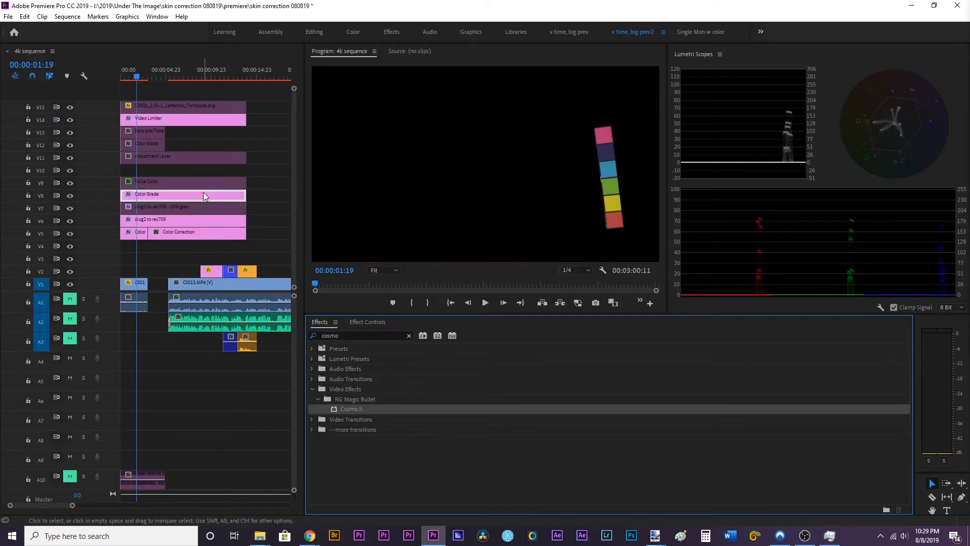
click(375, 325)
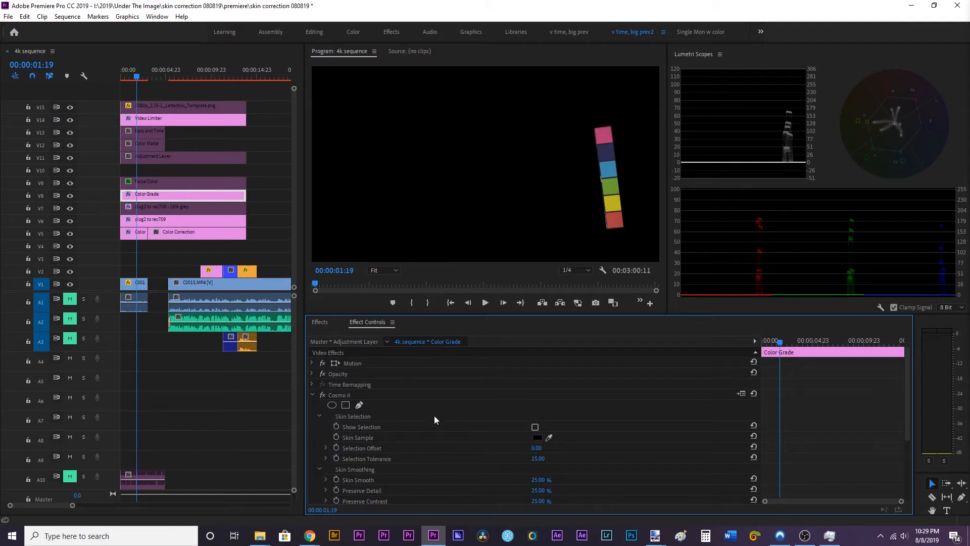
click(313, 395)
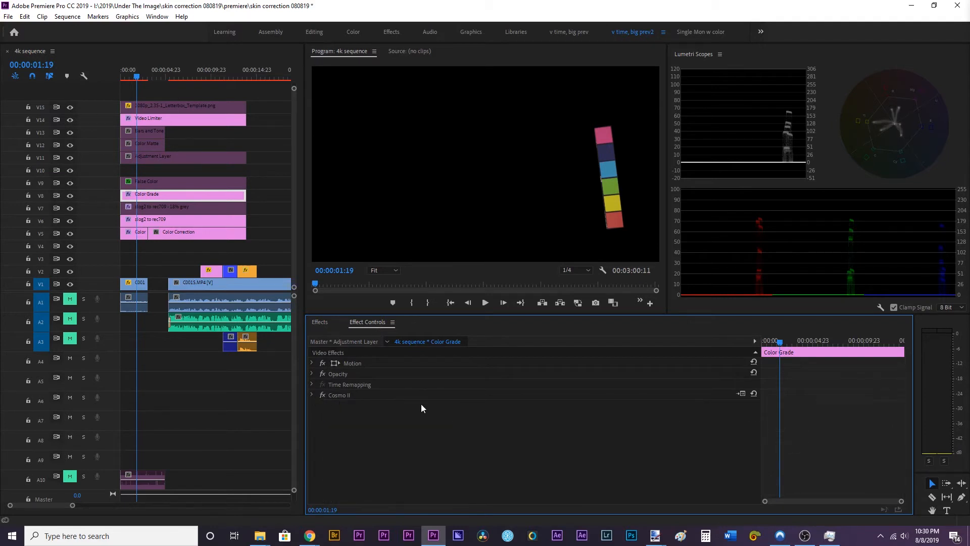
key(ctrl+s)
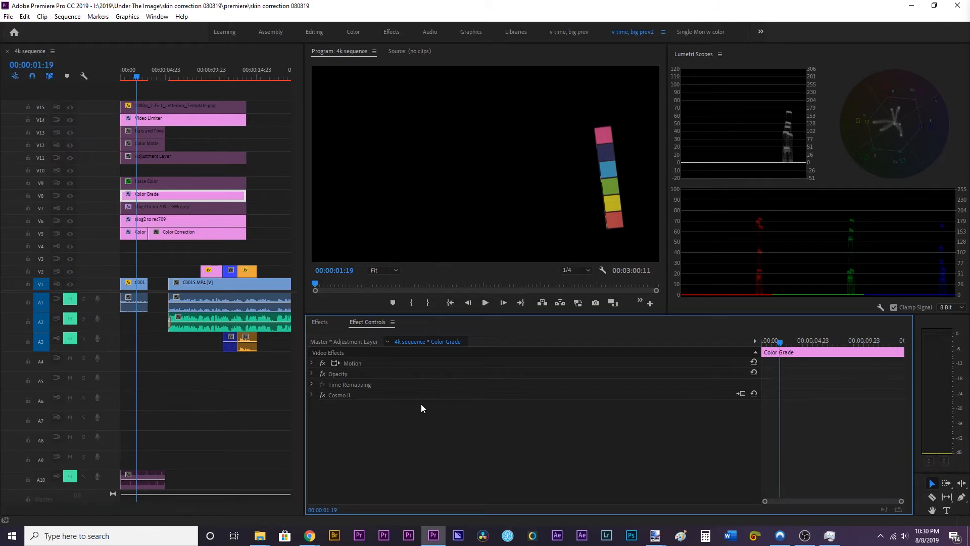
Duplicate the first masked C0015.MP4 clip onto V2 and delete the opacity mask from the V1 clip.
click(136, 288)
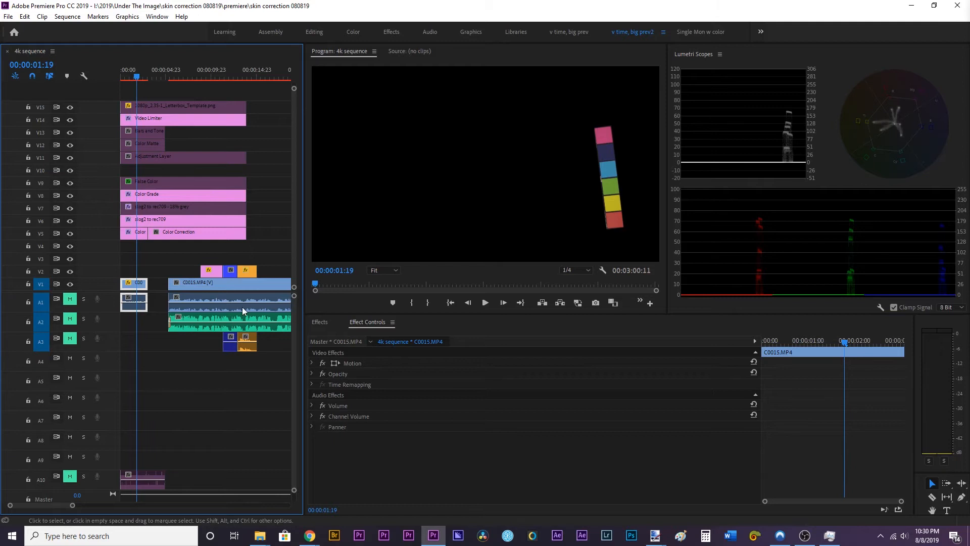
mouse_move(138, 287)
mouse_down()
mouse_move(136, 264)
mouse_move(143, 272)
mouse_up()
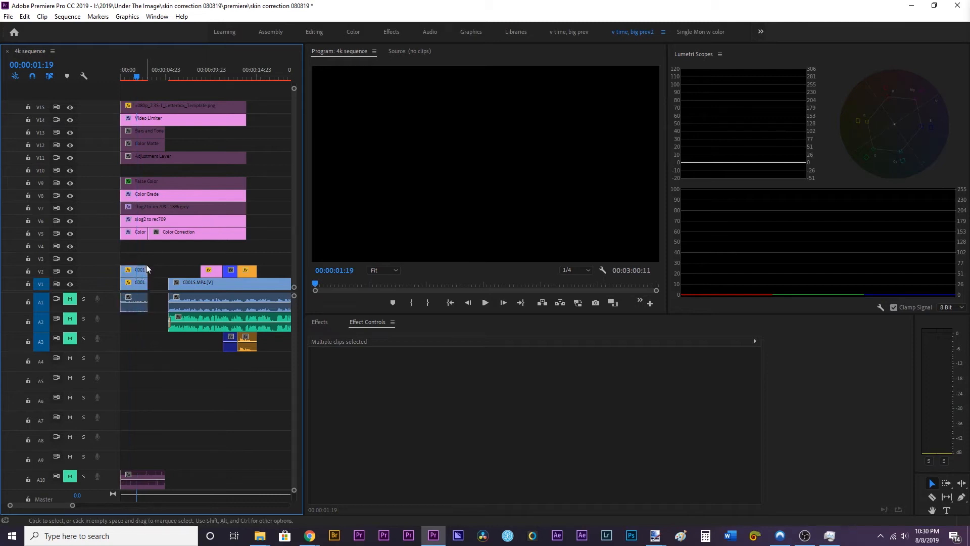
click(312, 373)
click(345, 396)
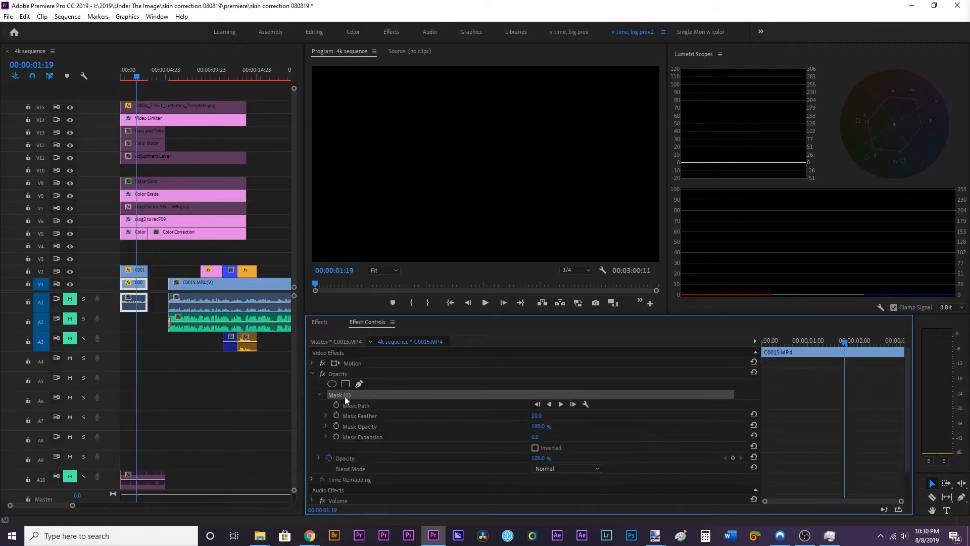
key(Delete)
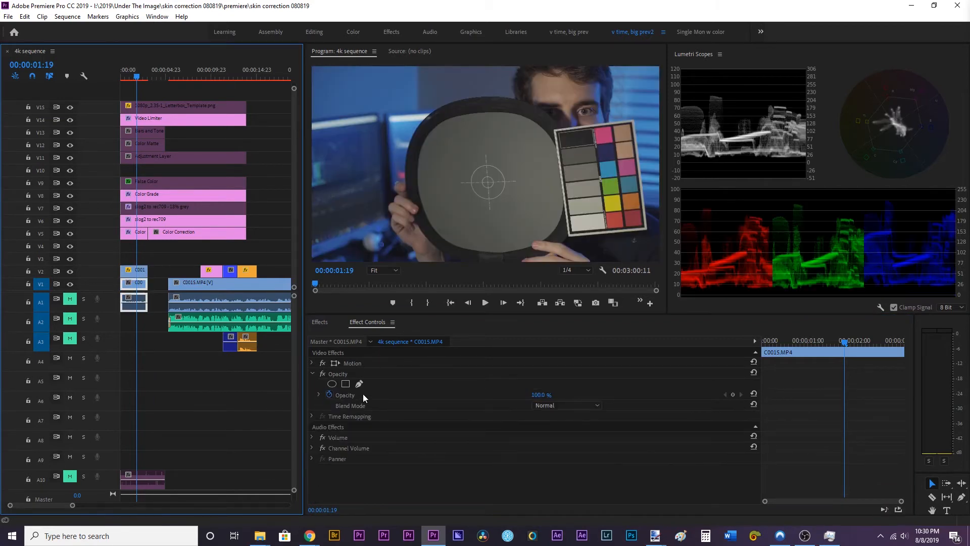
Sample the man's forehead as the Skin Sample in Color Grade's Cosmo II effect, save, and briefly preview the skin selection.
click(162, 198)
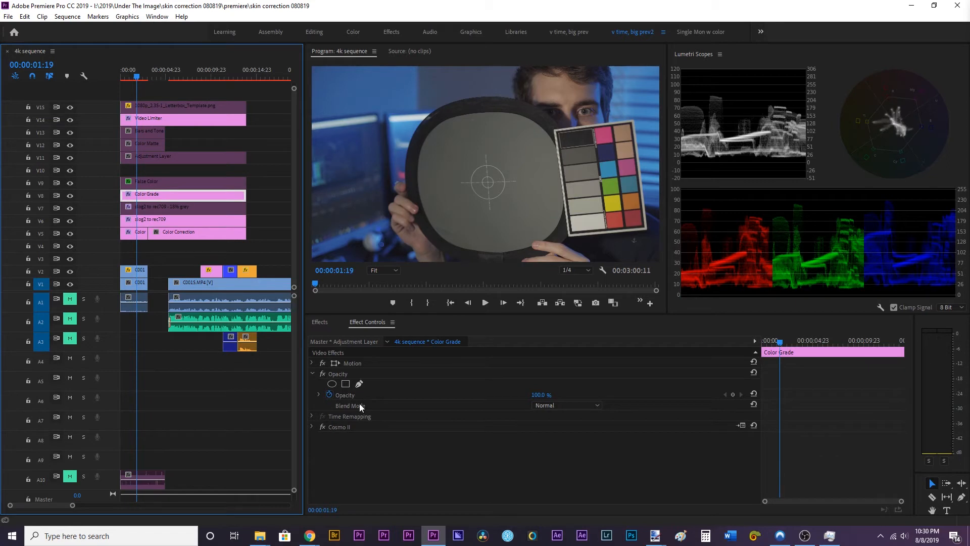
click(317, 426)
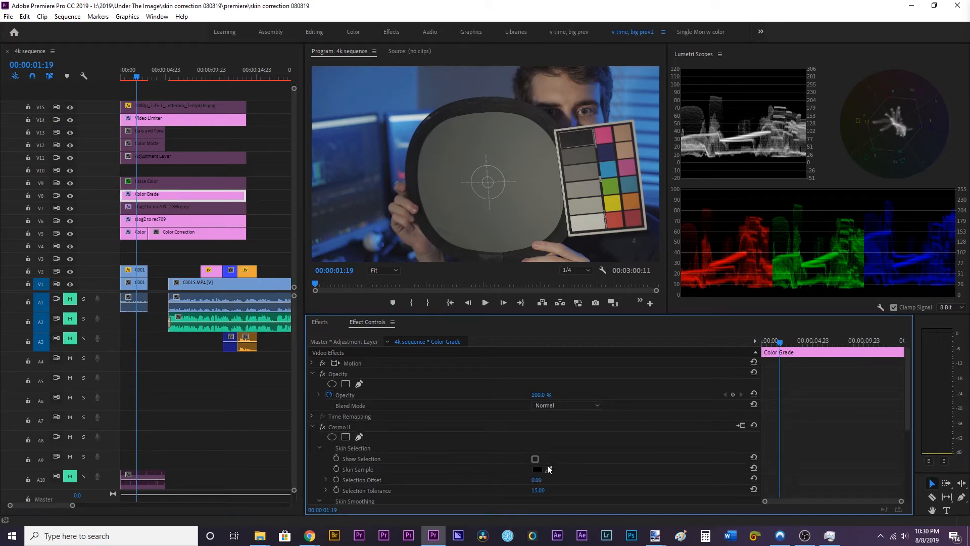
drag(555, 462, 568, 92)
key(ctrl+s)
scroll(496, 459, down, 5)
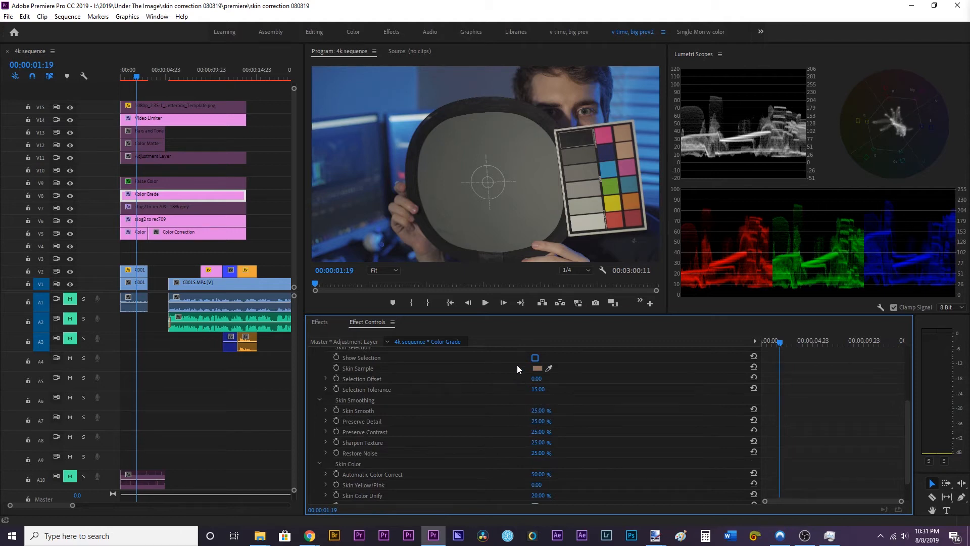
click(535, 357)
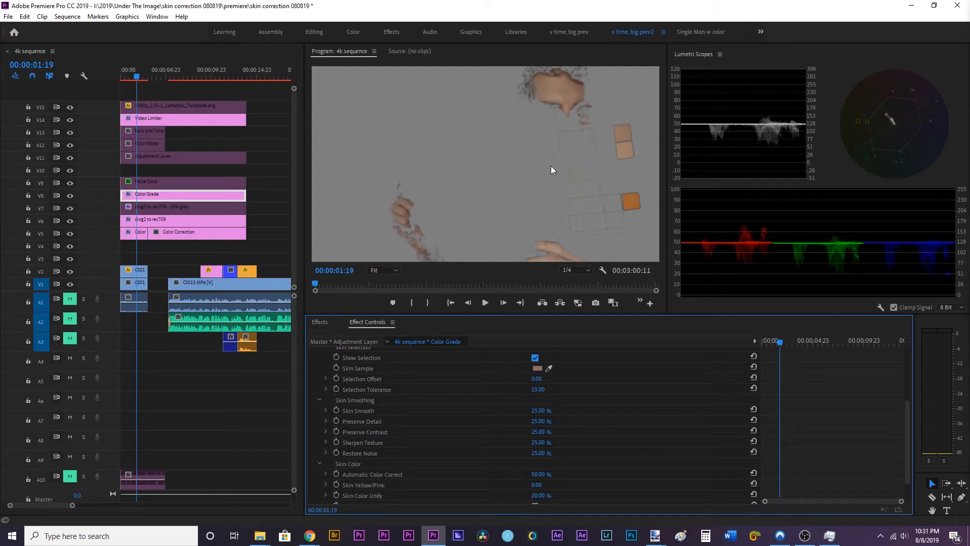
click(535, 359)
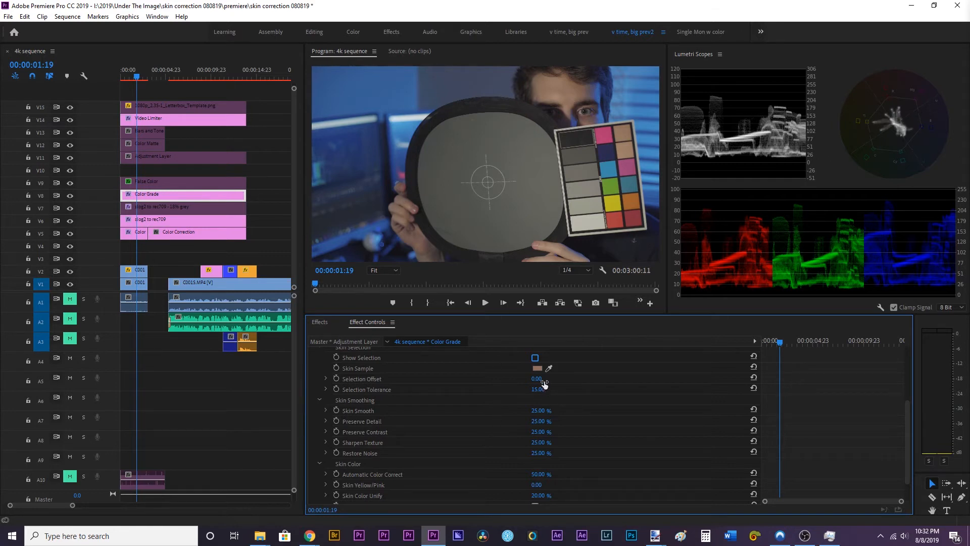
Set Cosmo II to Skin Smooth 33%, Preserve Detail 40%, Sharpen Texture 35% and Restore Noise 37%, show the skin overlay, and save.
drag(543, 411, 545, 422)
drag(542, 433, 543, 433)
drag(545, 452, 554, 453)
scroll(496, 445, down, 3)
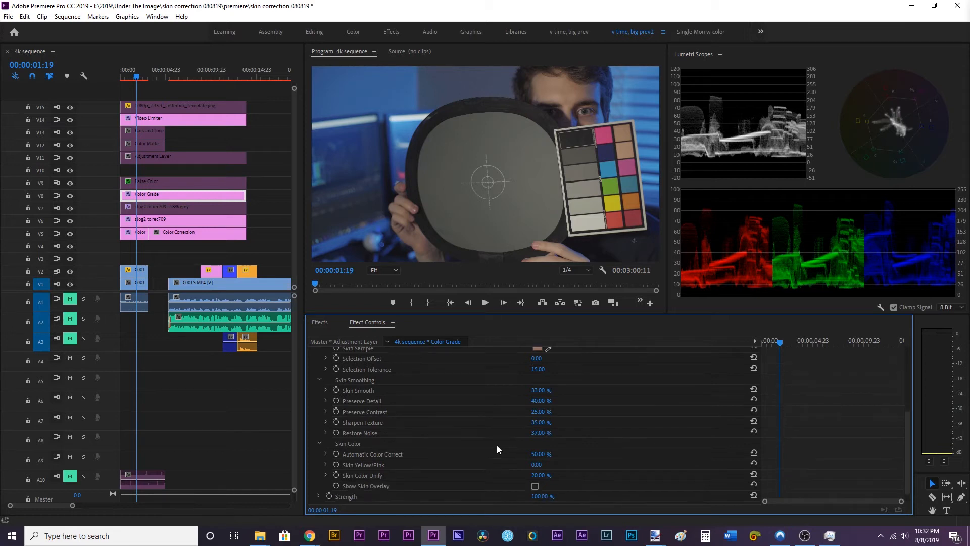
click(535, 477)
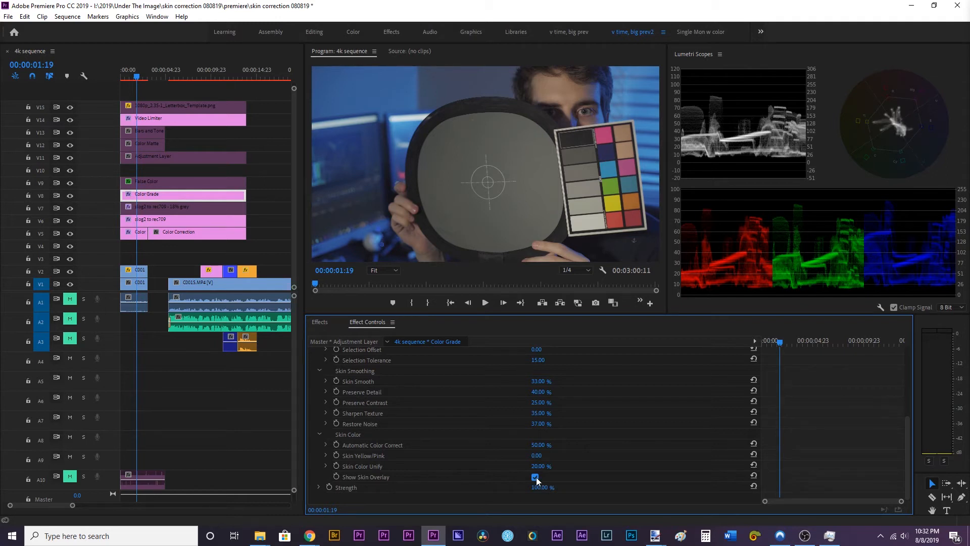
key(ctrl+s)
Copy the opacity mask from the V2 clip to the V1 C0015.MP4 clip, disable the V2 clip, and save the project.
click(137, 284)
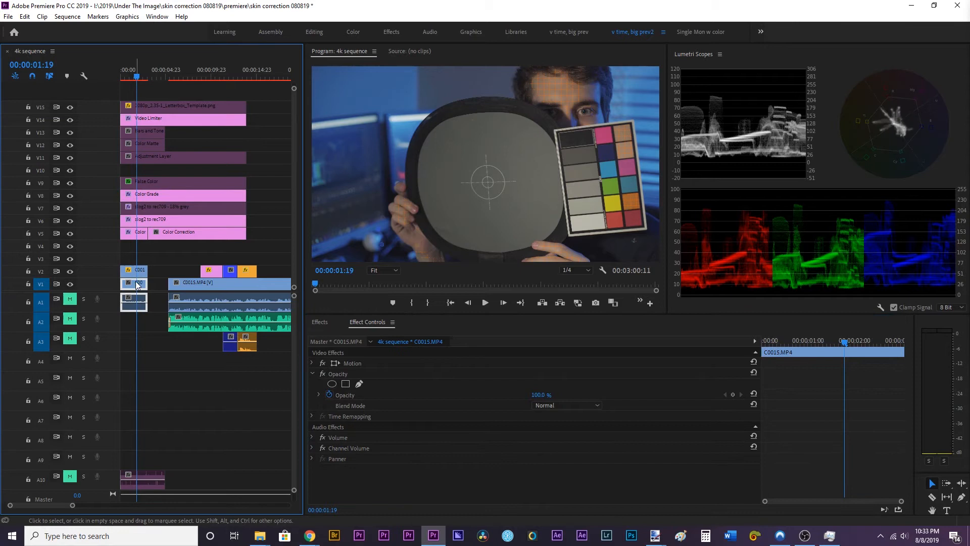
click(138, 272)
click(345, 394)
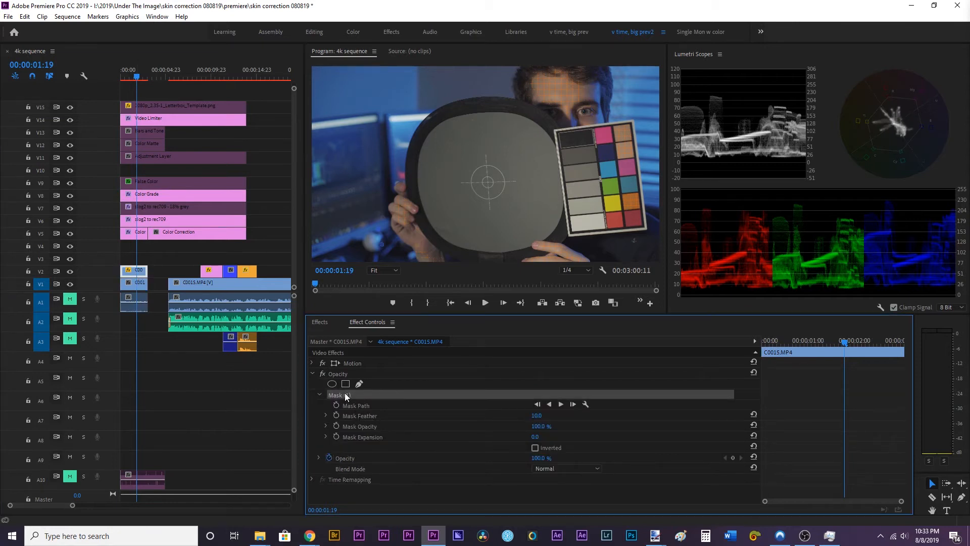
click(138, 283)
click(136, 275)
click(137, 284)
click(343, 374)
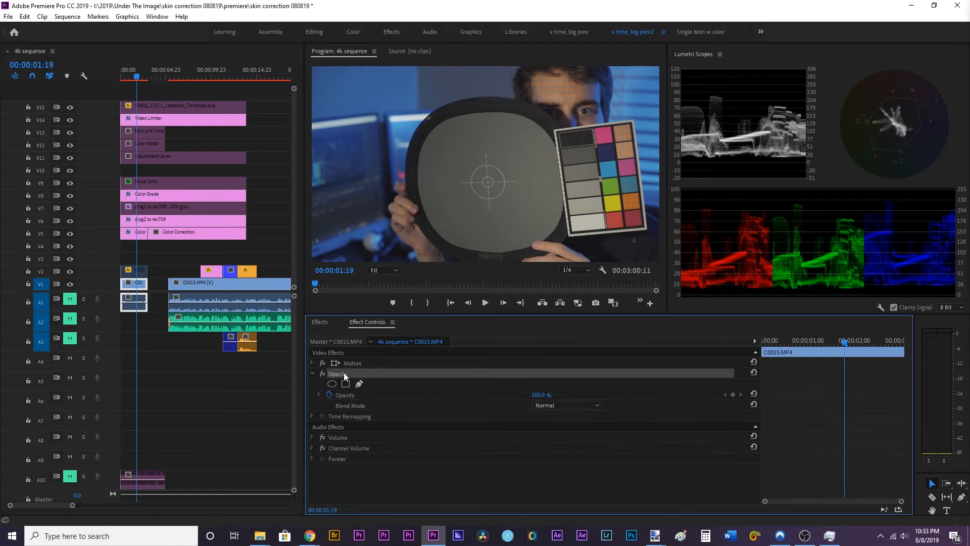
key(ctrl+v)
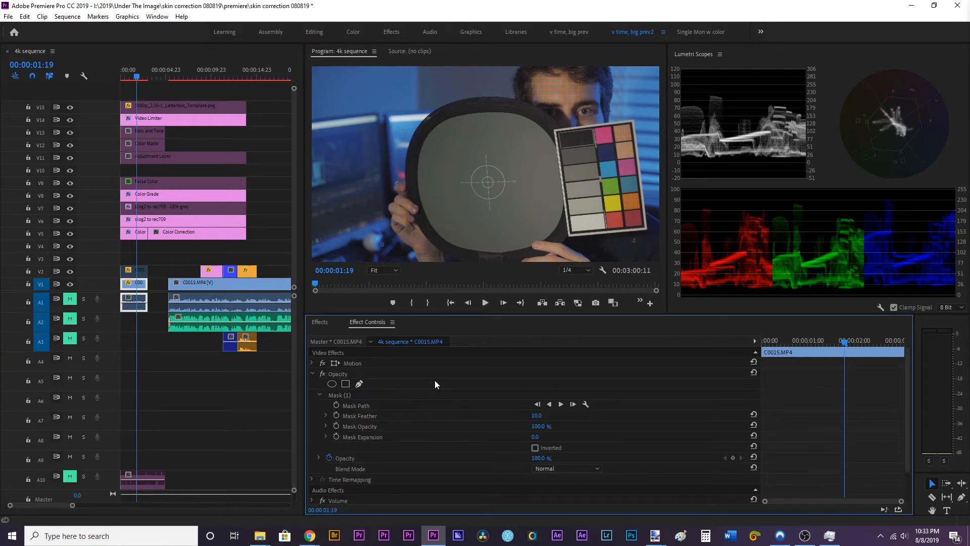
key(ctrl+s)
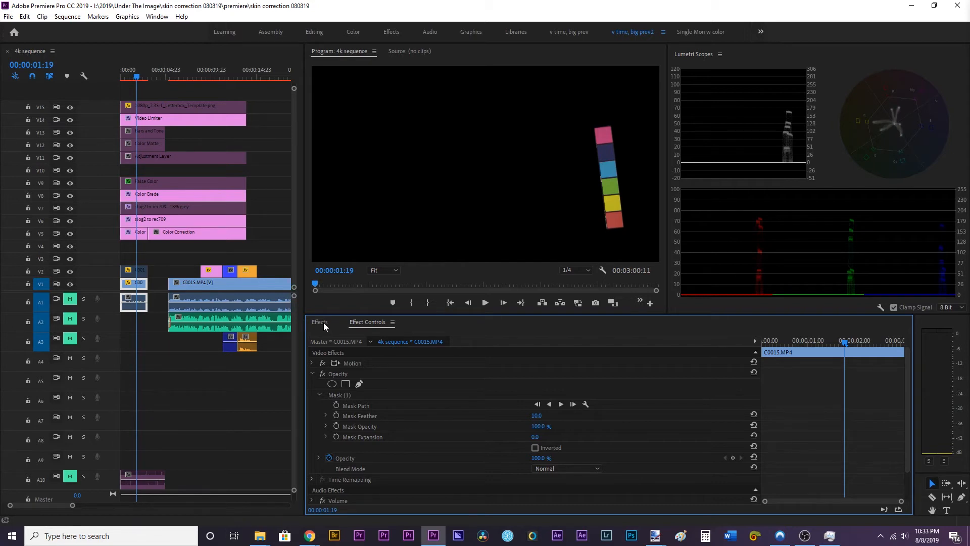
key(ctrl+s)
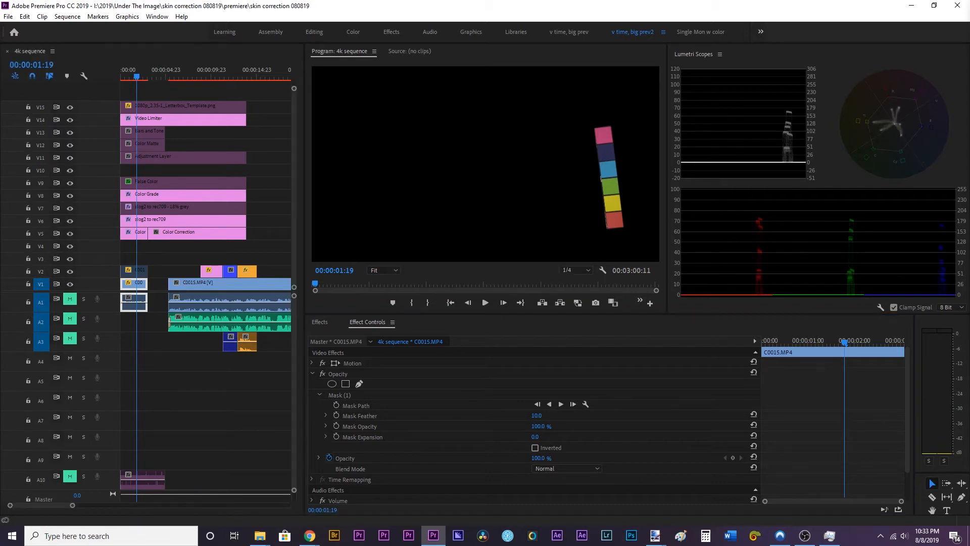
Display the Lumetri Color controls, widen them beside the scopes, and bring the Hue Saturation Curves into view.
key(f)
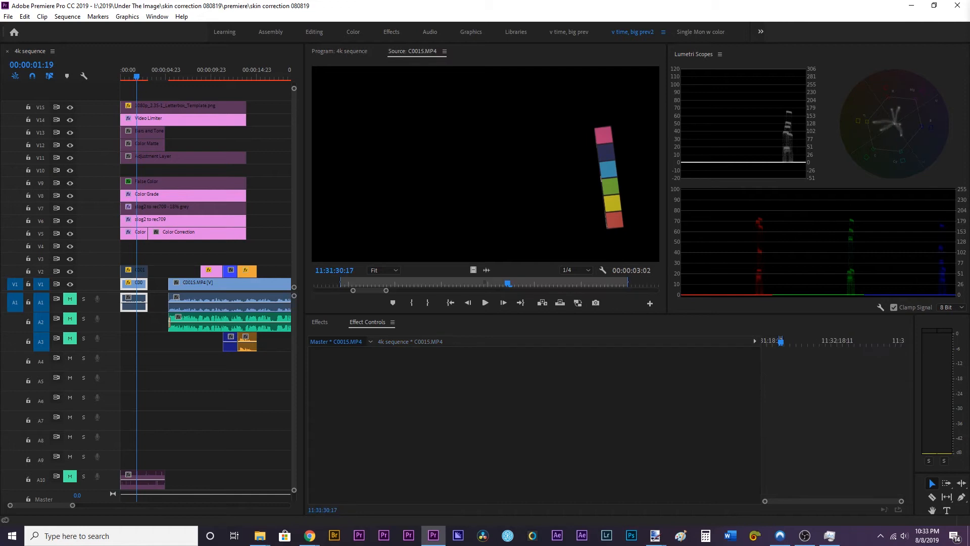
drag(960, 41, 957, 113)
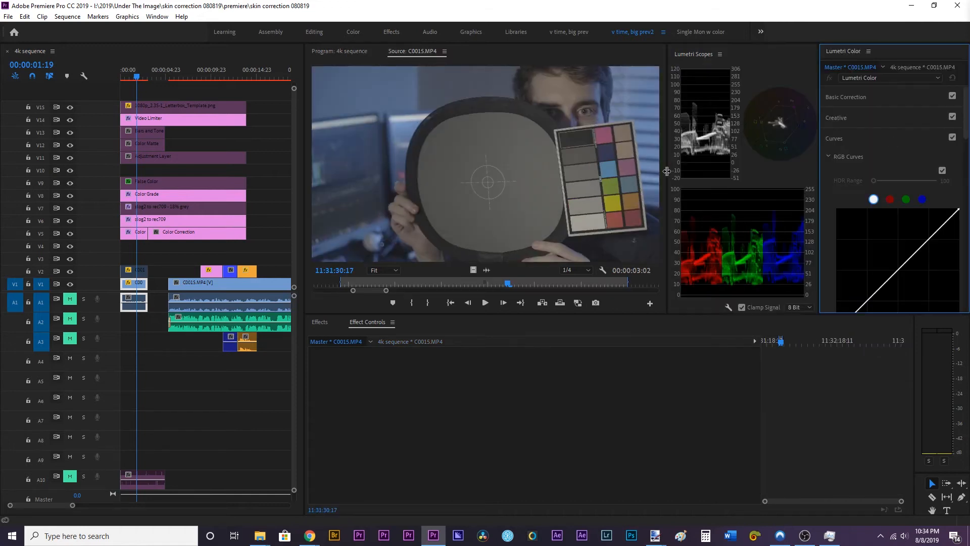
drag(666, 171, 611, 174)
drag(819, 175, 757, 177)
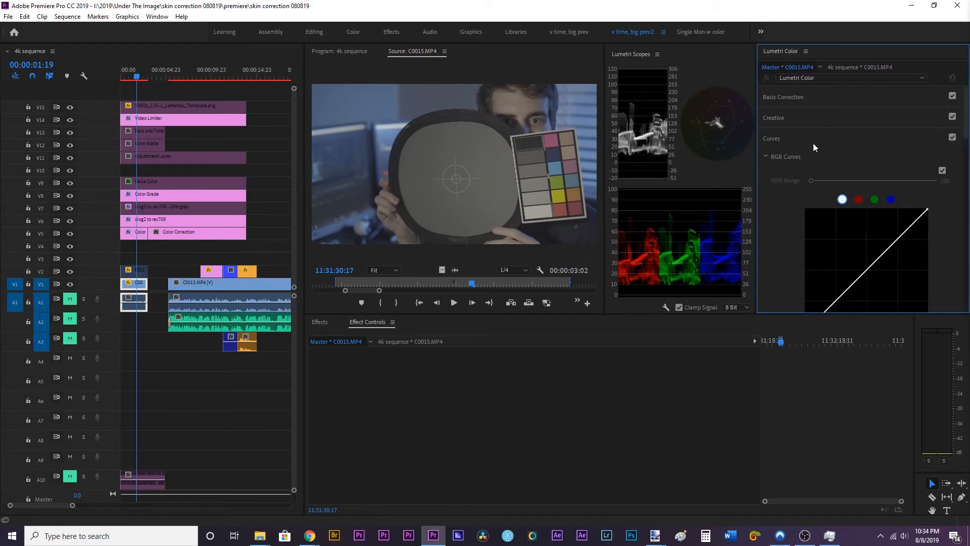
scroll(967, 149, down, 3)
drag(967, 149, 966, 190)
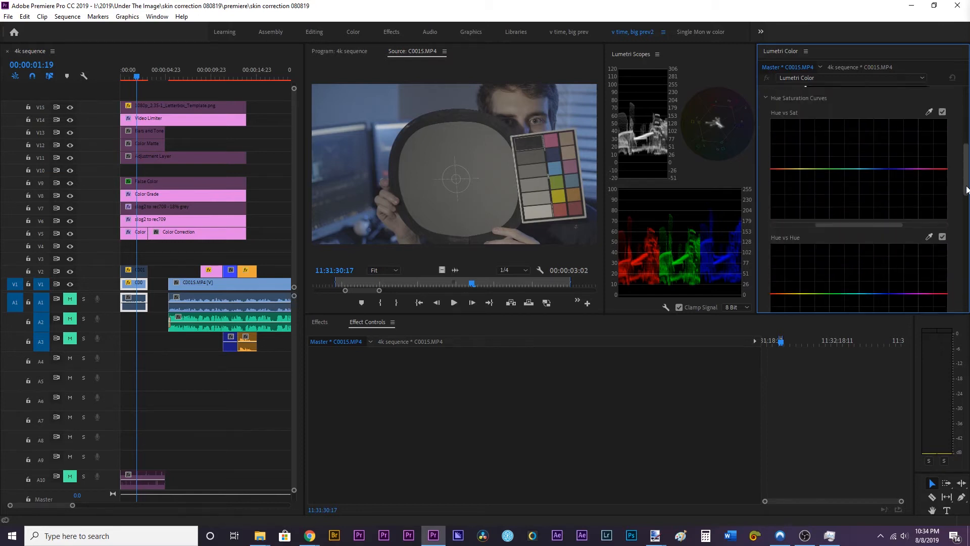
drag(967, 187, 966, 183)
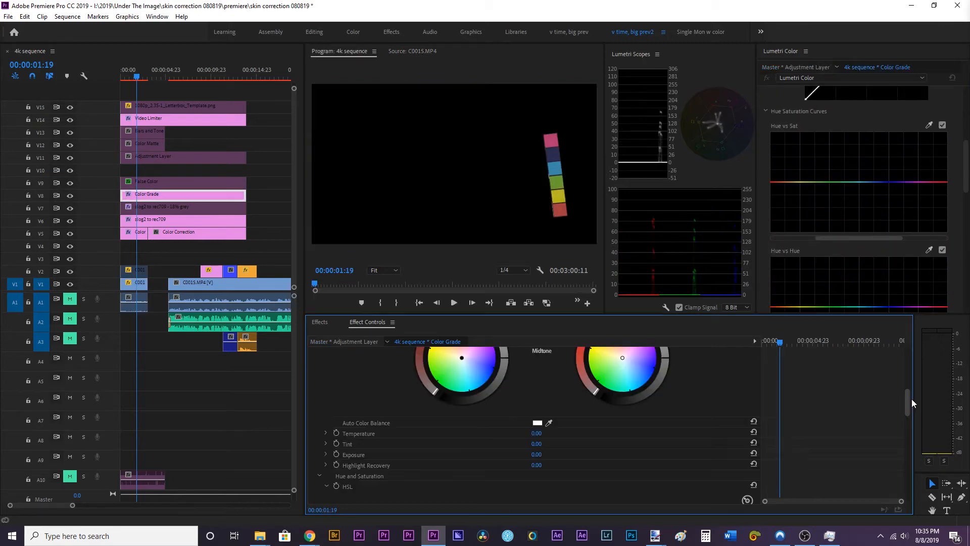
Delete the Colorista IV effect from the Color Grade adjustment layer and save the project.
drag(911, 399, 911, 411)
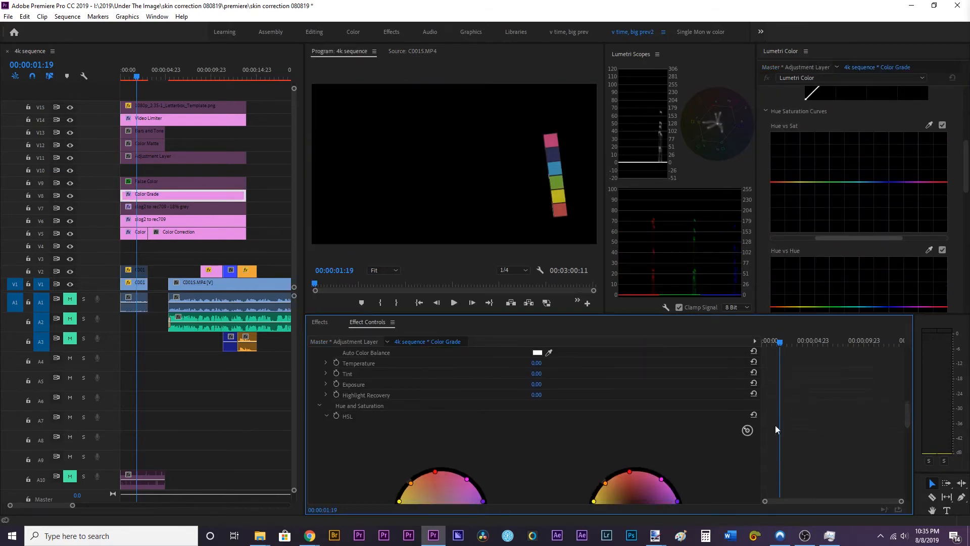
click(355, 396)
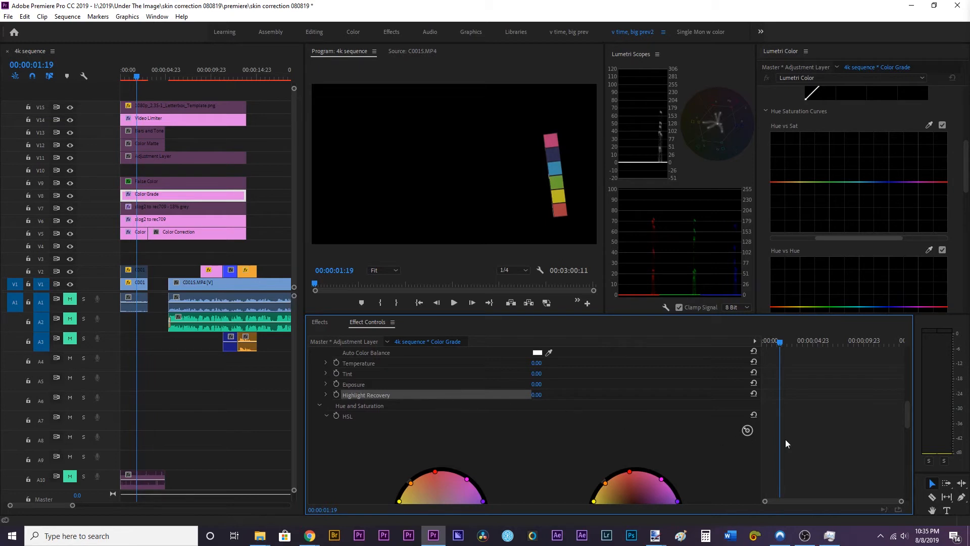
drag(905, 417, 908, 362)
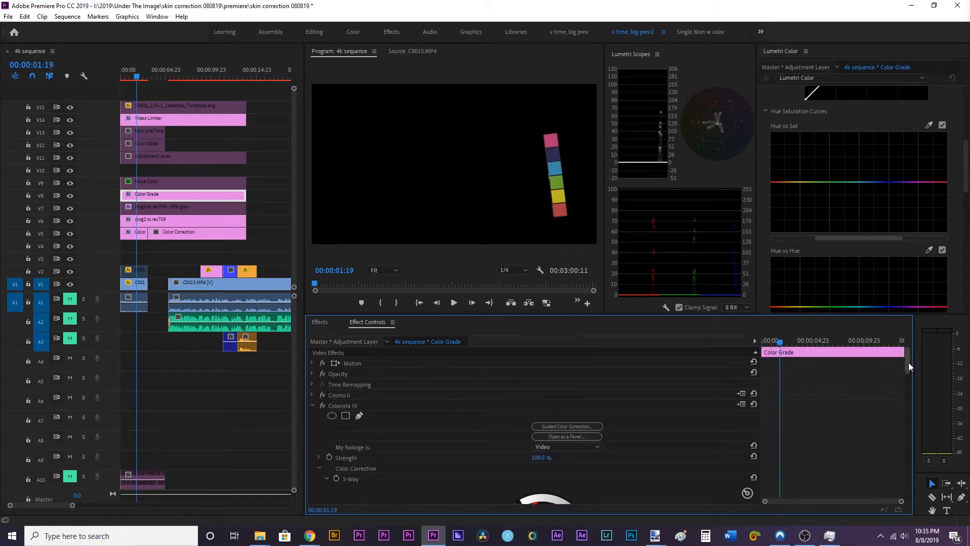
click(354, 406)
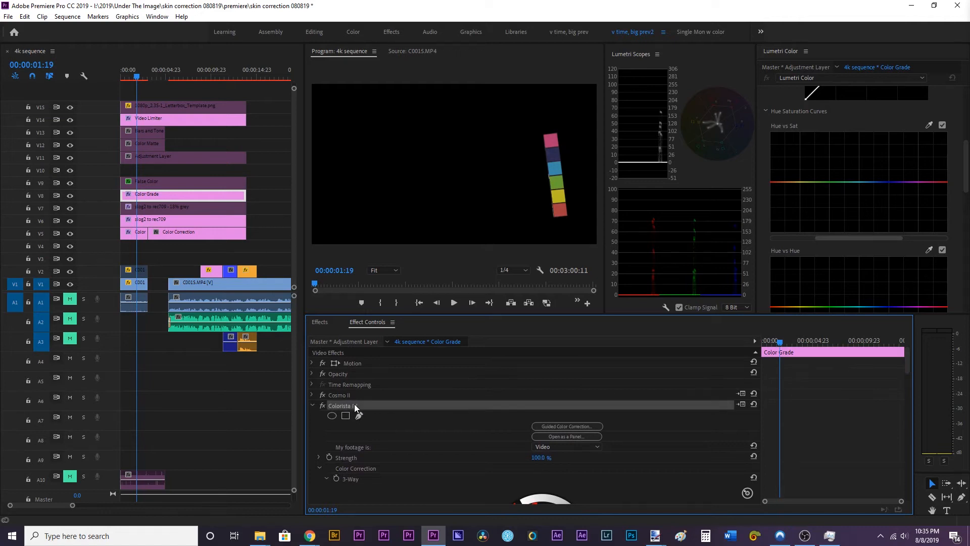
key(Delete)
key(ctrl+s)
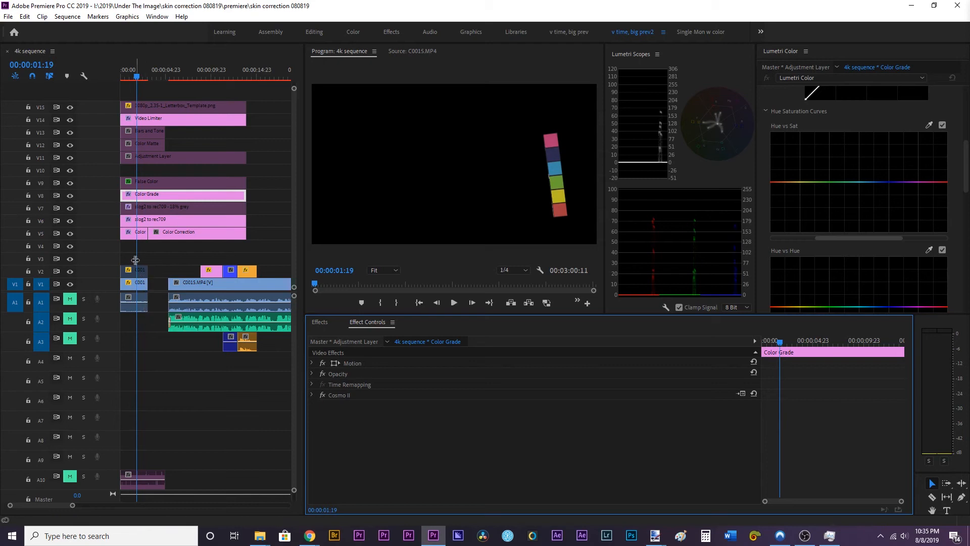
Move the Cosmo II effect from Color Grade to the first Color Correction layer on V5, placing it above Lumetri Color.
click(141, 235)
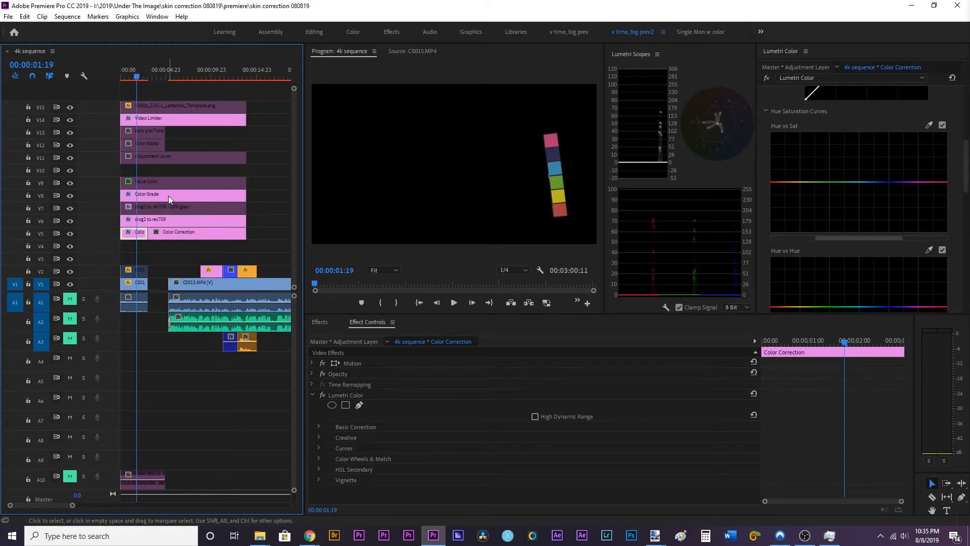
click(137, 194)
click(342, 394)
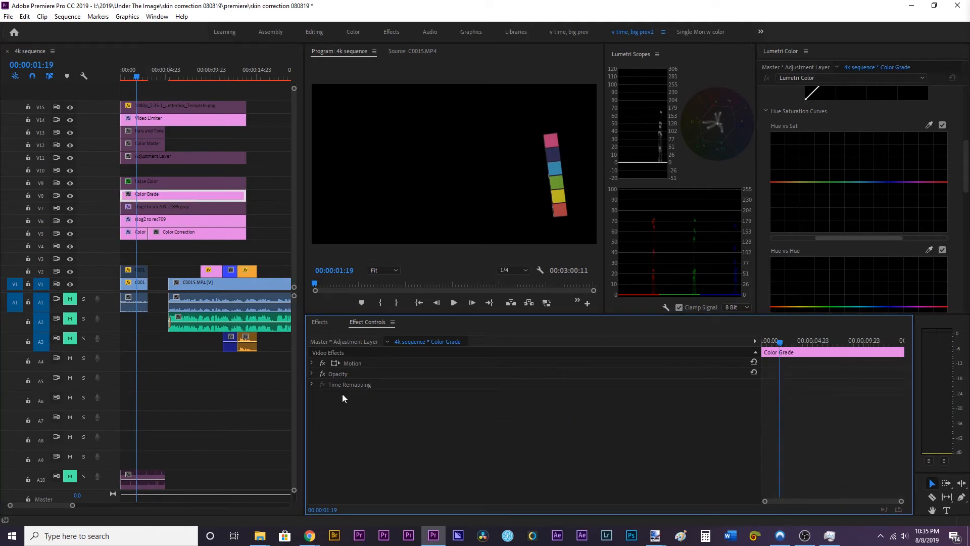
click(135, 234)
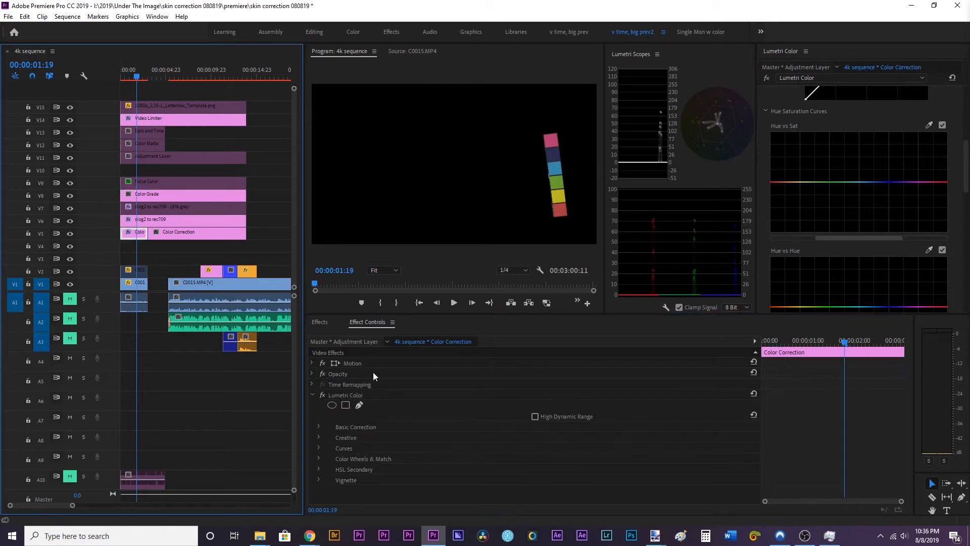
click(311, 396)
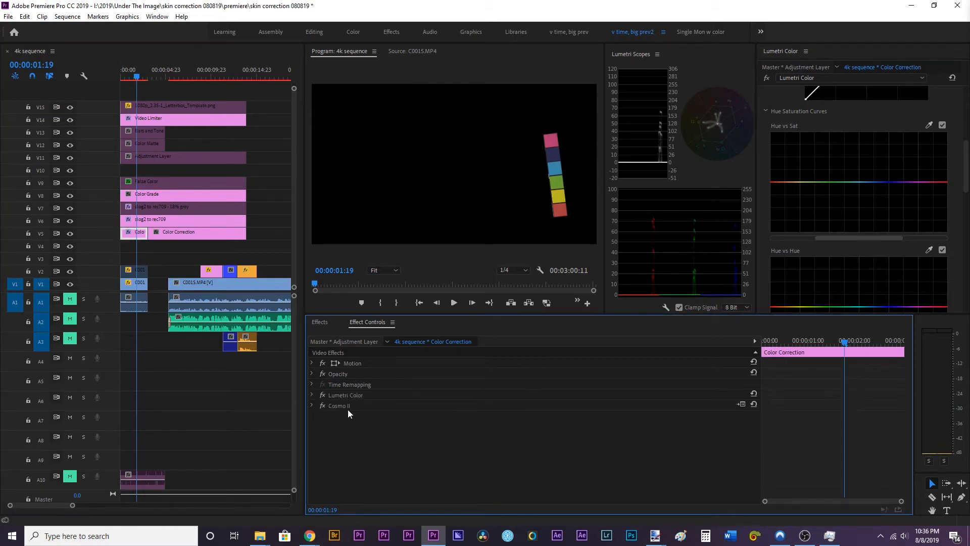
drag(343, 405, 343, 392)
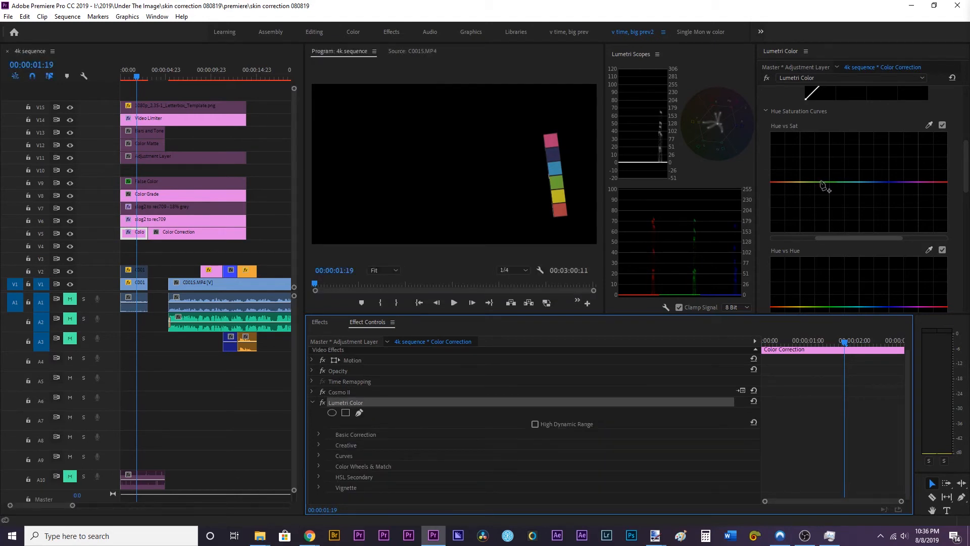
Enlarge the vectorscope, save, and add control points at the main hues along the Hue vs Sat curve.
drag(605, 240, 511, 242)
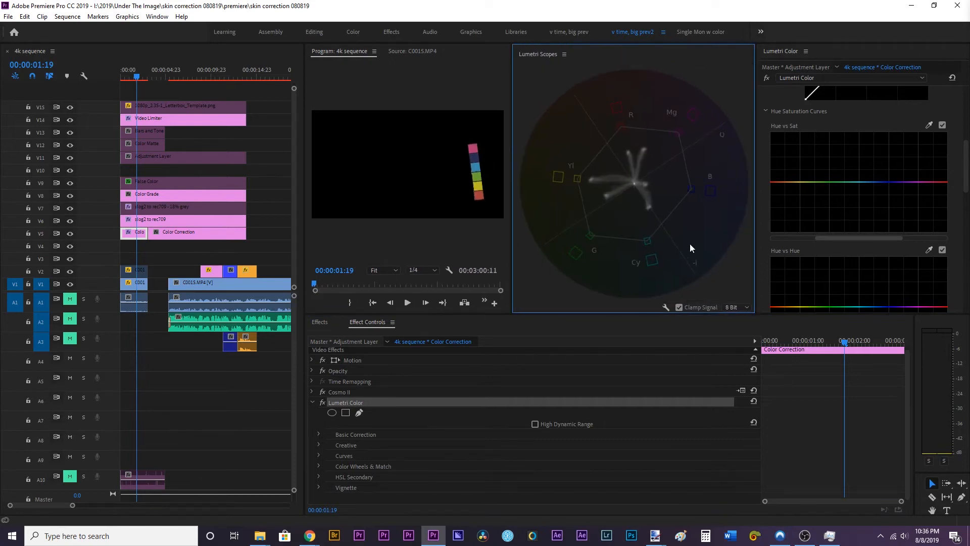
key(ctrl+s)
click(829, 181)
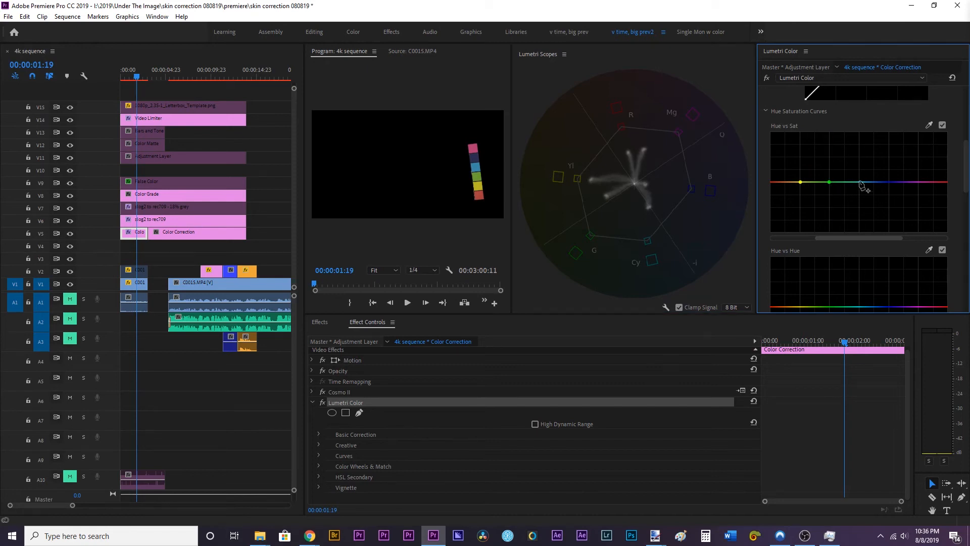
click(889, 182)
click(946, 182)
click(919, 182)
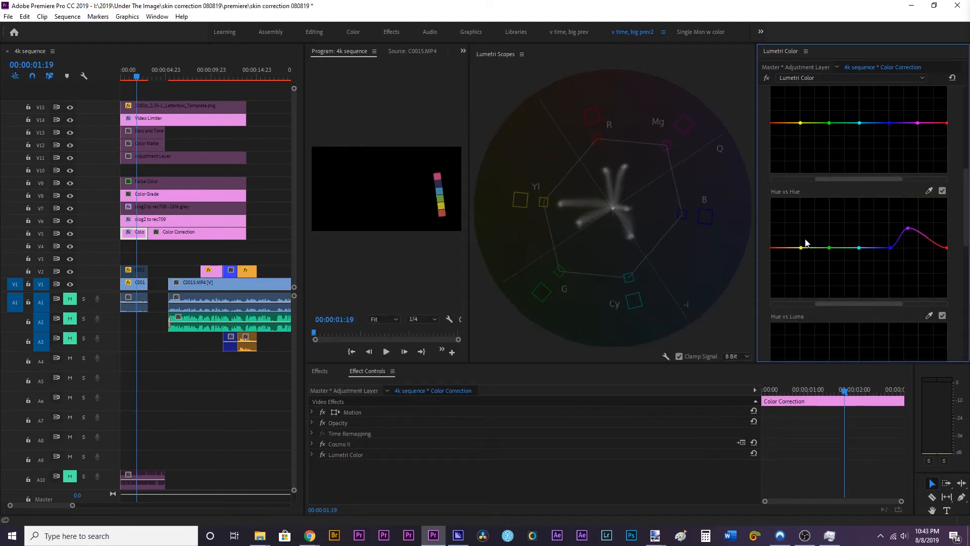
Shift the raised Hue vs Hue point toward blue, then raise blue and lower yellow on the Hue vs Sat curve.
drag(907, 228, 901, 229)
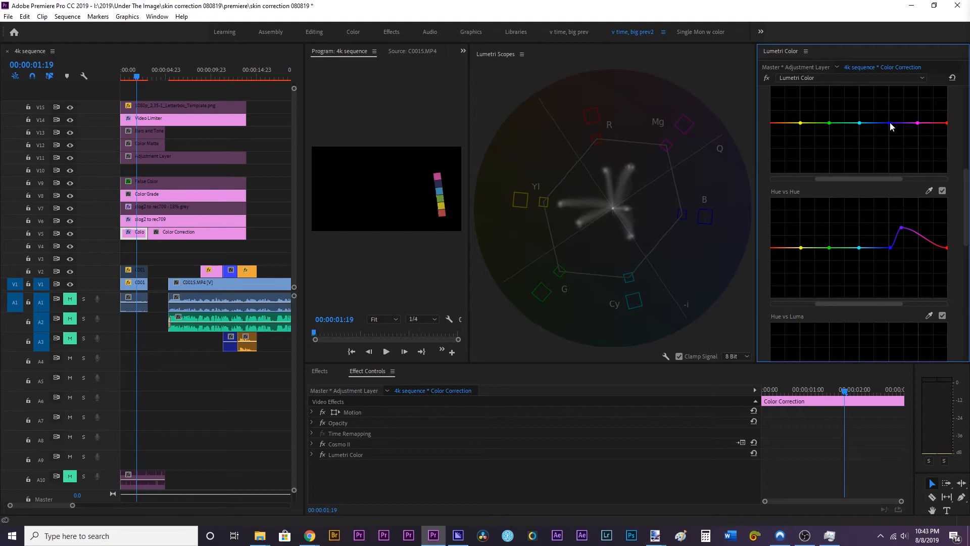
drag(966, 193, 966, 180)
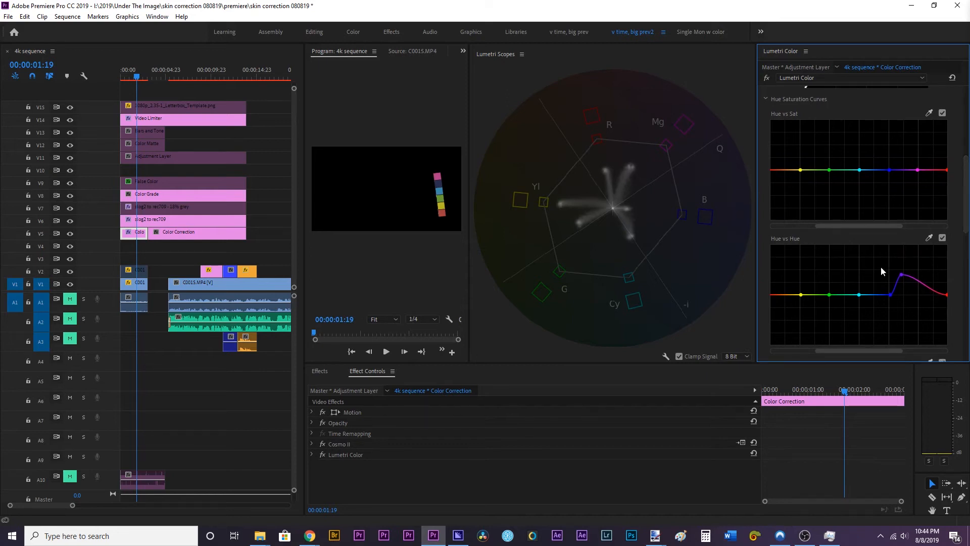
drag(901, 274, 898, 275)
drag(899, 276, 896, 270)
drag(889, 169, 889, 161)
drag(800, 170, 800, 187)
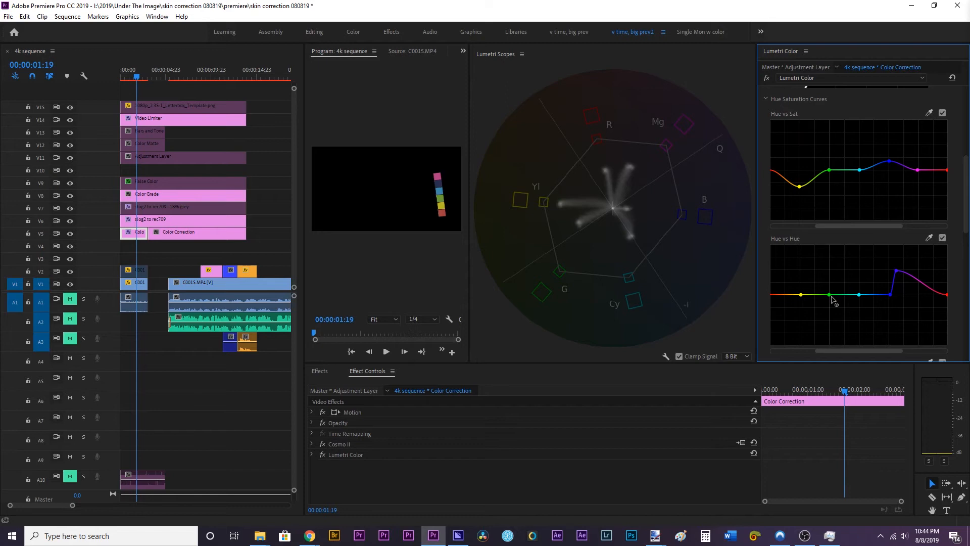
Bring the green and cyan points of the Hue vs Hue curve closer together, with cyan raised slightly.
drag(829, 294, 839, 287)
drag(841, 289, 842, 292)
drag(859, 296, 853, 290)
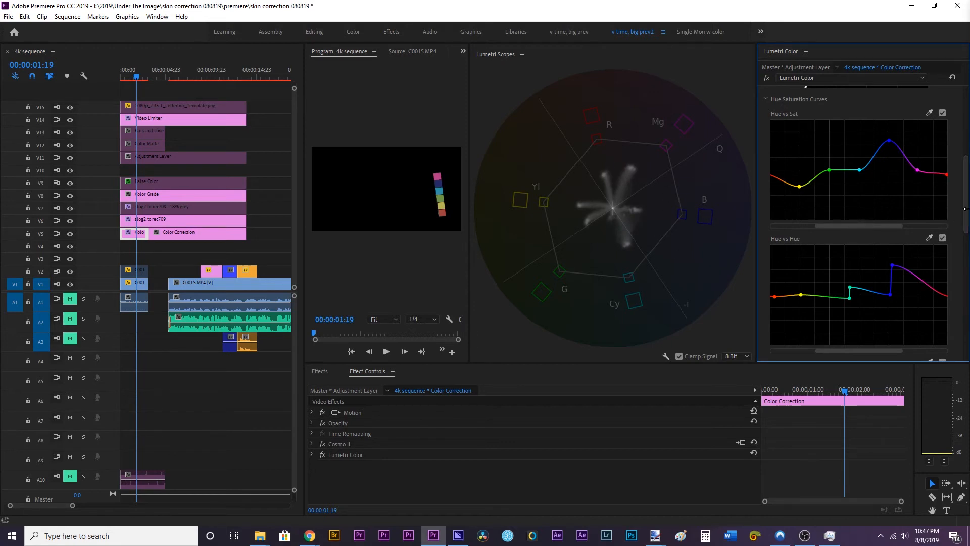
Add hue control points to the Hue vs Luma curve, raise blue, lower cyan and magenta, and save the project.
drag(967, 216, 968, 253)
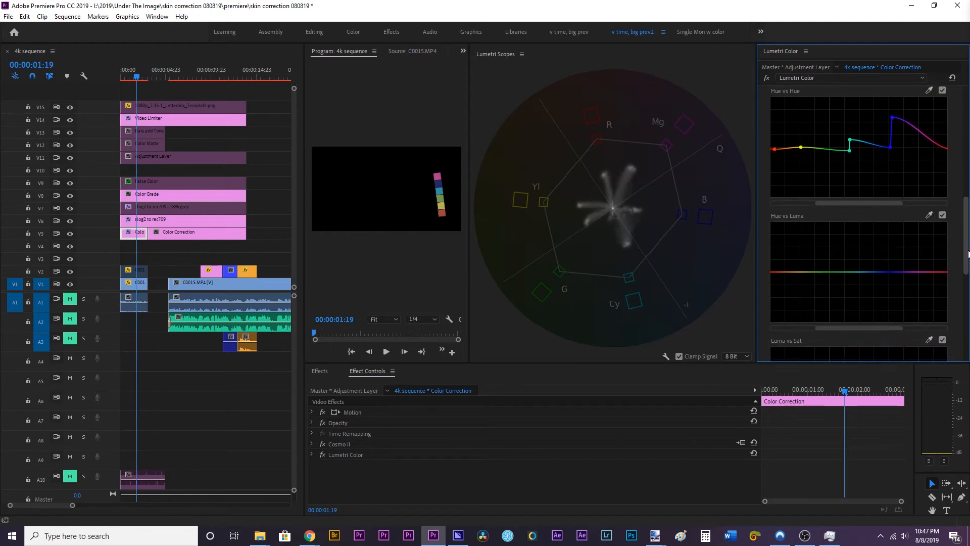
drag(968, 253, 968, 271)
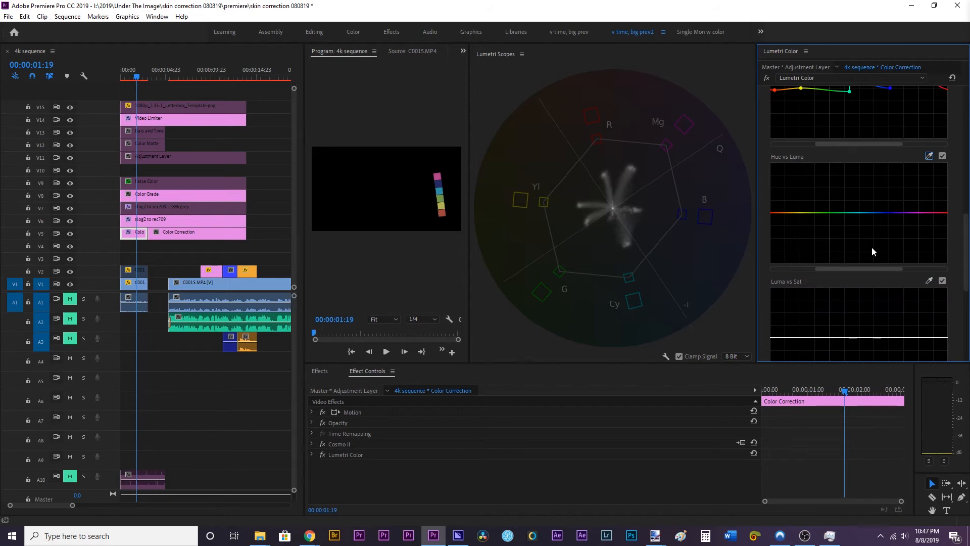
click(857, 212)
click(890, 213)
click(919, 213)
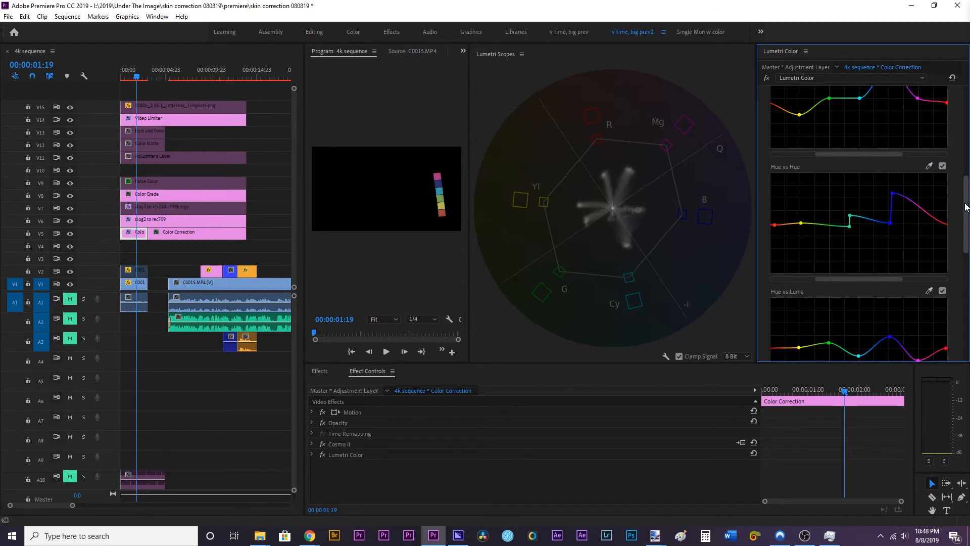
scroll(966, 212, down, 2)
scroll(965, 212, up, 1)
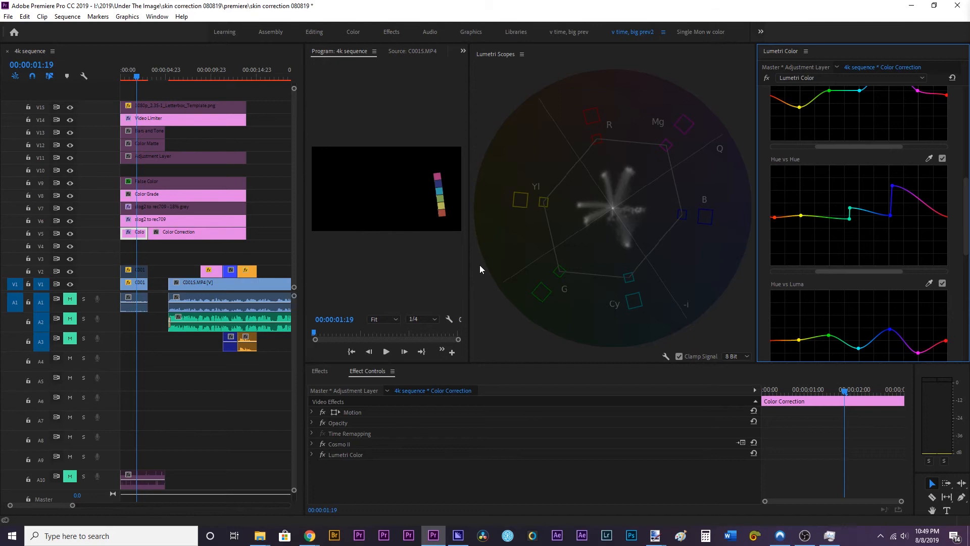
key(ctrl+s)
Remove the opacity mask from the first C0015.MP4 clip on V1.
click(140, 283)
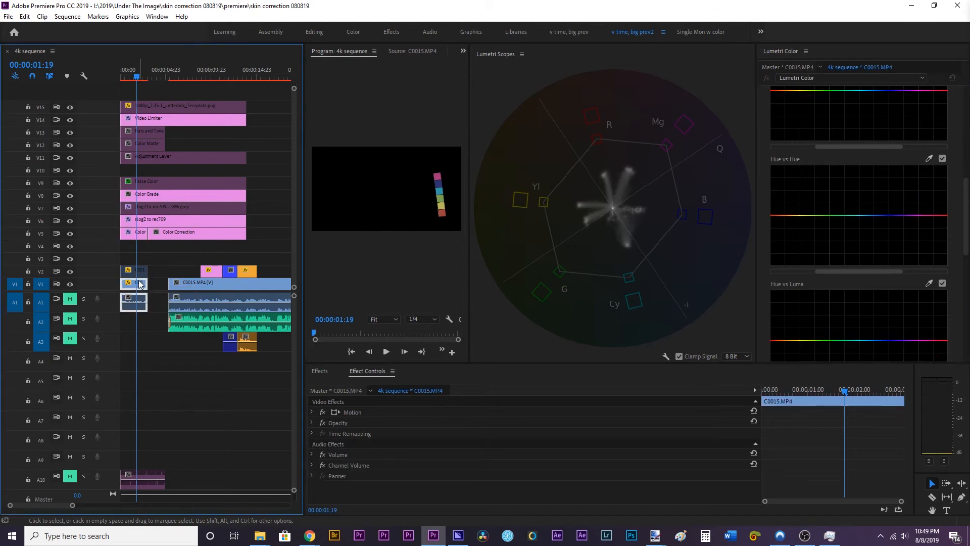
click(311, 423)
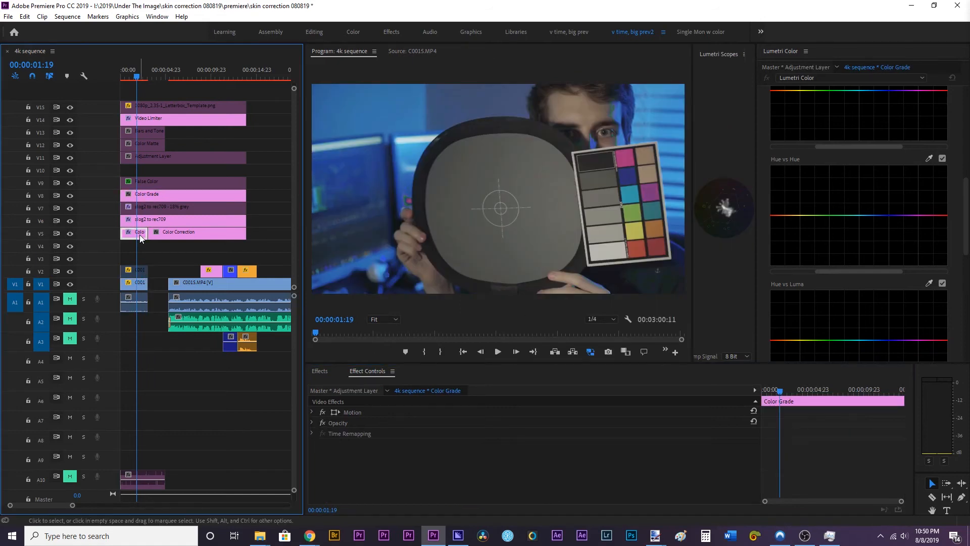
Compare the full frame with the Color Correction layer's Hue vs Sat curve repeatedly disabled and enabled, leave it enabled, and save.
click(139, 234)
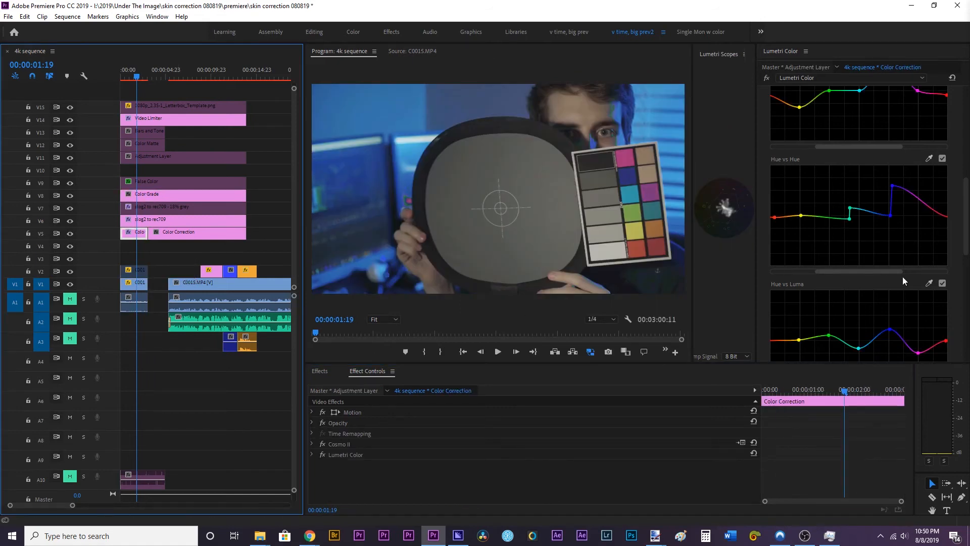
scroll(904, 253, up, 3)
click(942, 166)
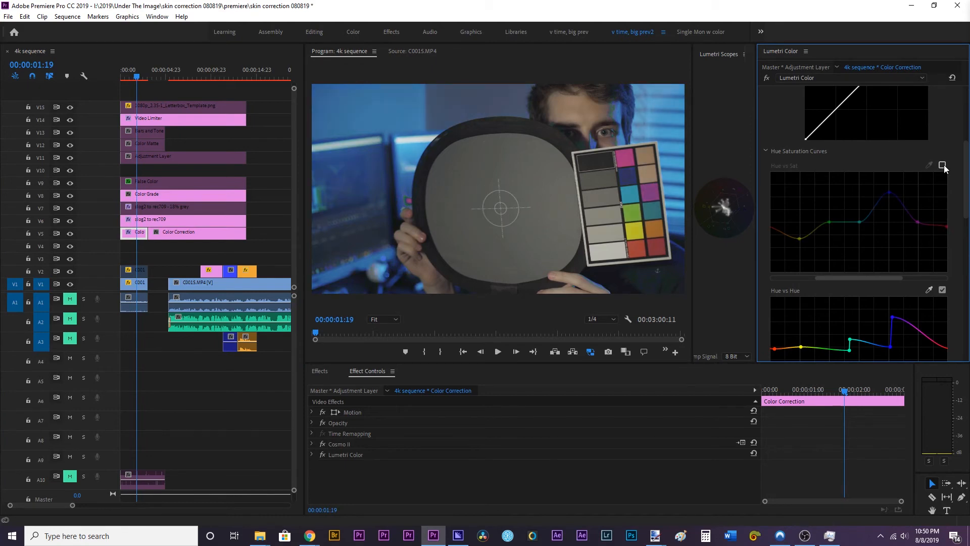
click(942, 165)
click(942, 165)
click(942, 165)
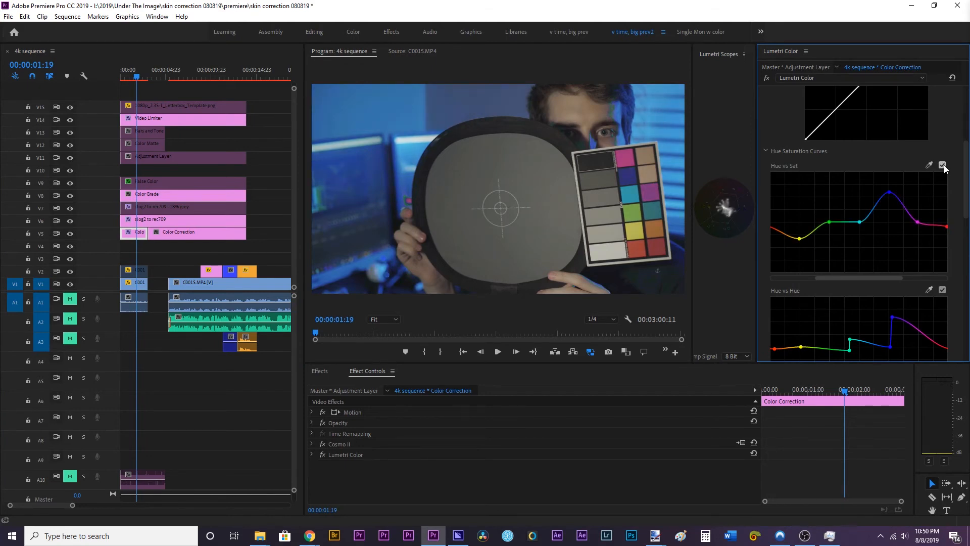
click(942, 165)
click(942, 165)
click(942, 165)
click(942, 165)
click(942, 165)
click(943, 165)
click(943, 165)
click(942, 165)
click(943, 165)
click(943, 166)
click(943, 165)
click(943, 166)
click(942, 165)
click(942, 166)
click(943, 165)
click(943, 165)
click(943, 165)
click(943, 165)
click(943, 165)
click(942, 165)
click(942, 166)
click(943, 165)
click(943, 165)
click(942, 165)
click(942, 166)
click(943, 166)
click(942, 165)
click(943, 165)
key(ctrl+s)
Review the Video Limiter, False Color and slog2 to rec709 - 18% grey adjustment layers in turn, and save.
click(152, 118)
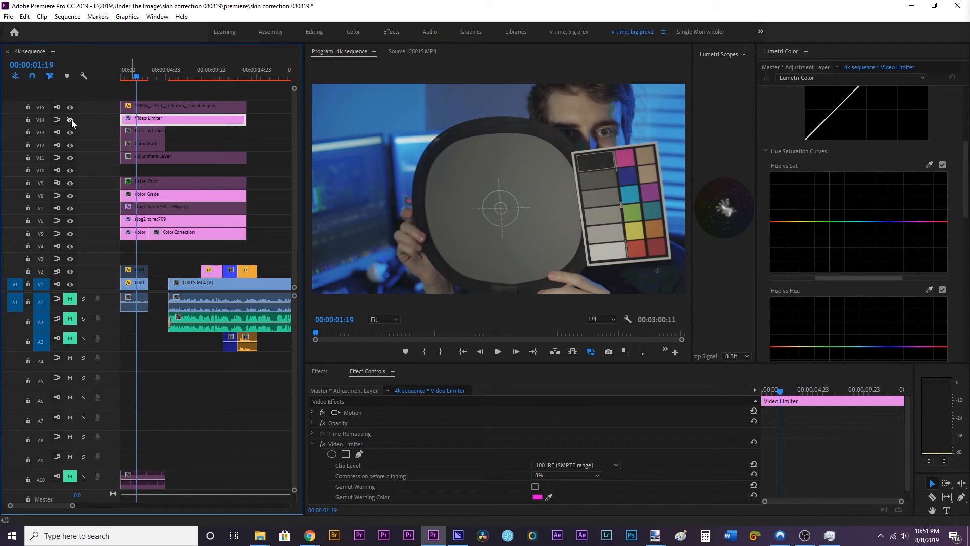
click(152, 183)
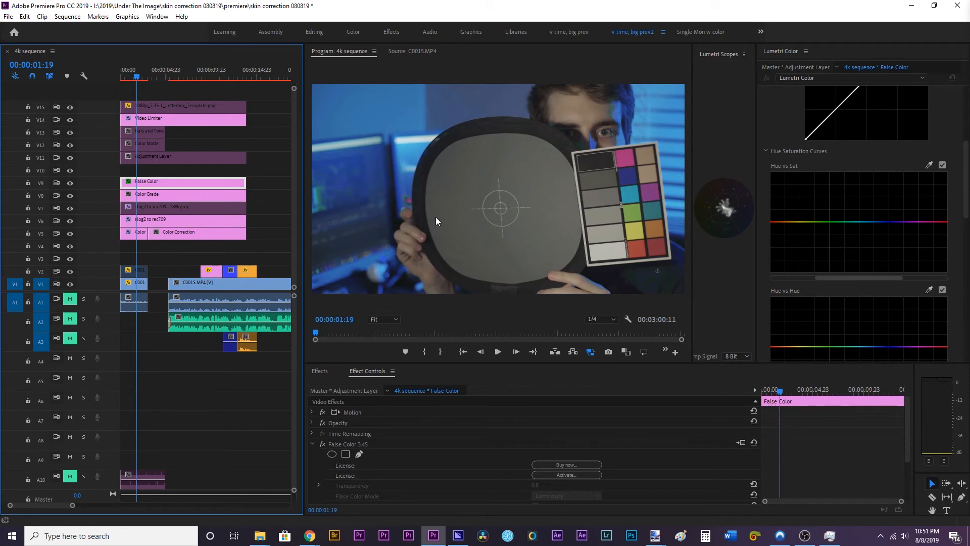
click(183, 208)
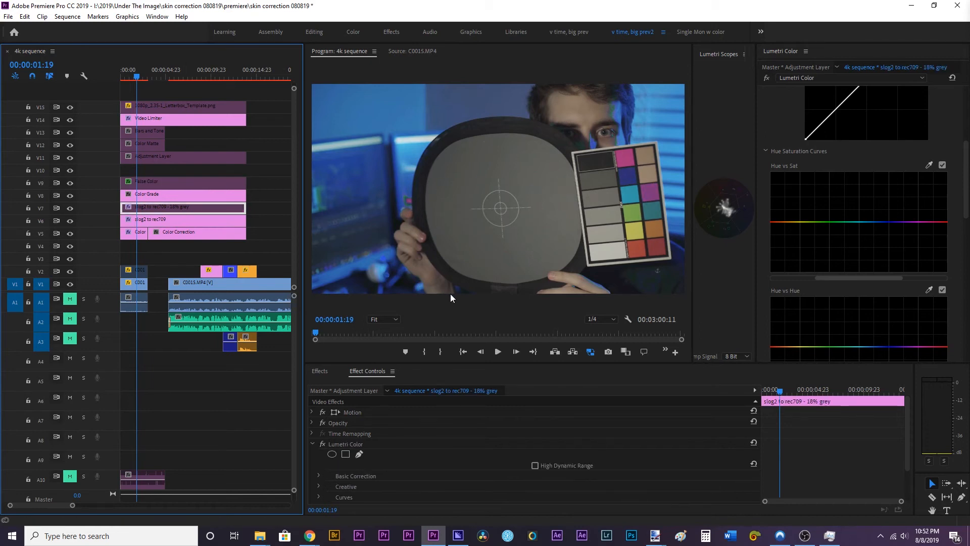
key(ctrl+s)
Compare the man's eye at 150% zoom with proxies switched on and off, leaving proxies off.
click(590, 352)
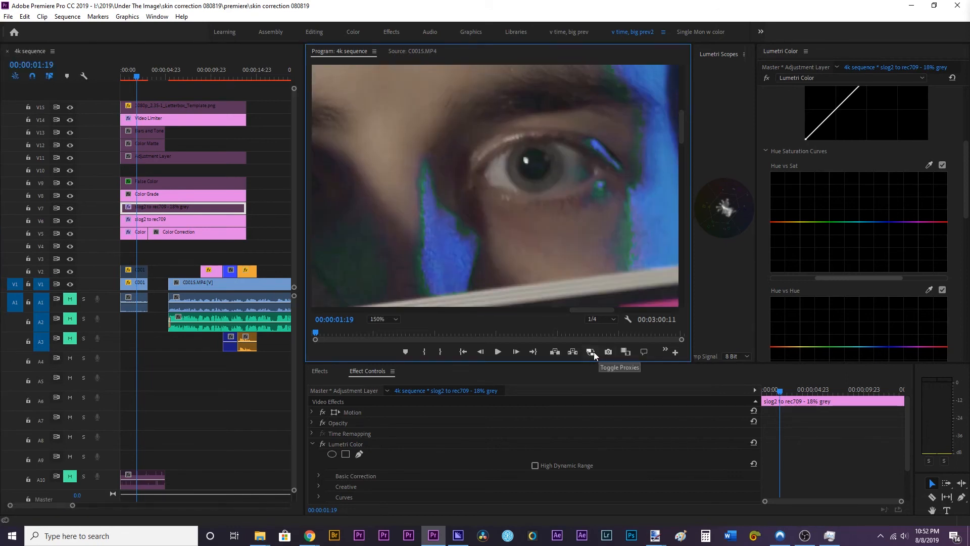
click(591, 352)
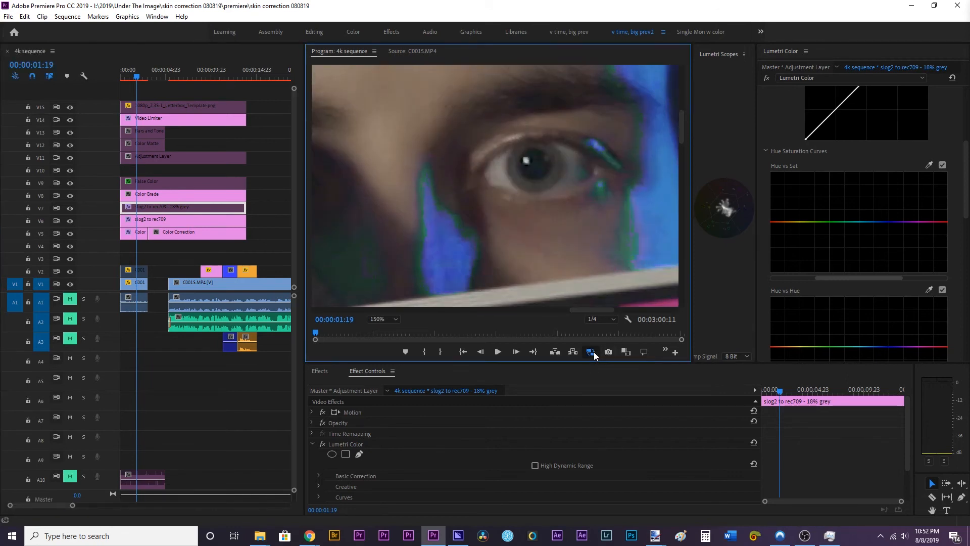
click(593, 352)
drag(682, 129, 683, 134)
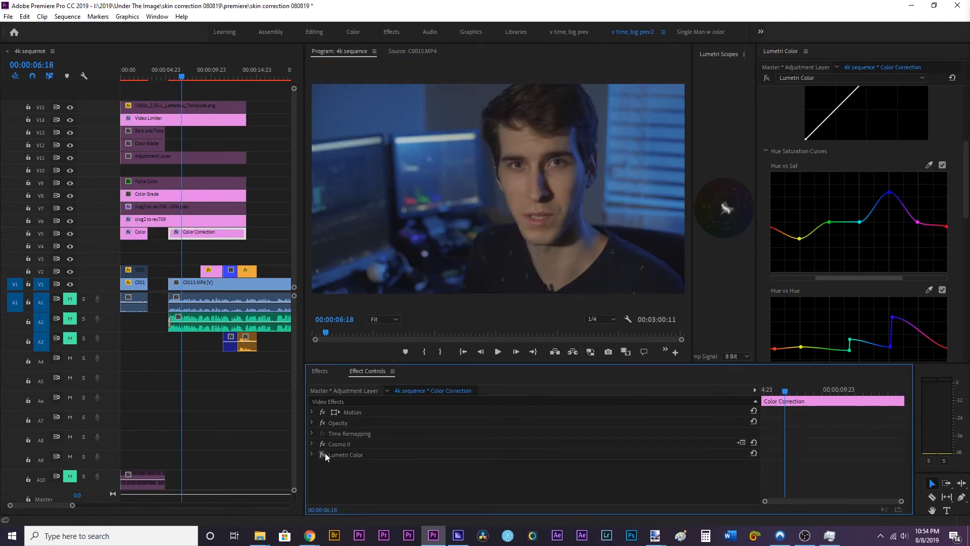
Compare the talking shot at 00:00:06:18 with the Color Correction layer's Lumetri Color effect repeatedly bypassed and enabled, saving in between.
click(325, 453)
click(323, 456)
click(323, 455)
click(323, 456)
click(323, 455)
click(324, 455)
key(ctrl+s)
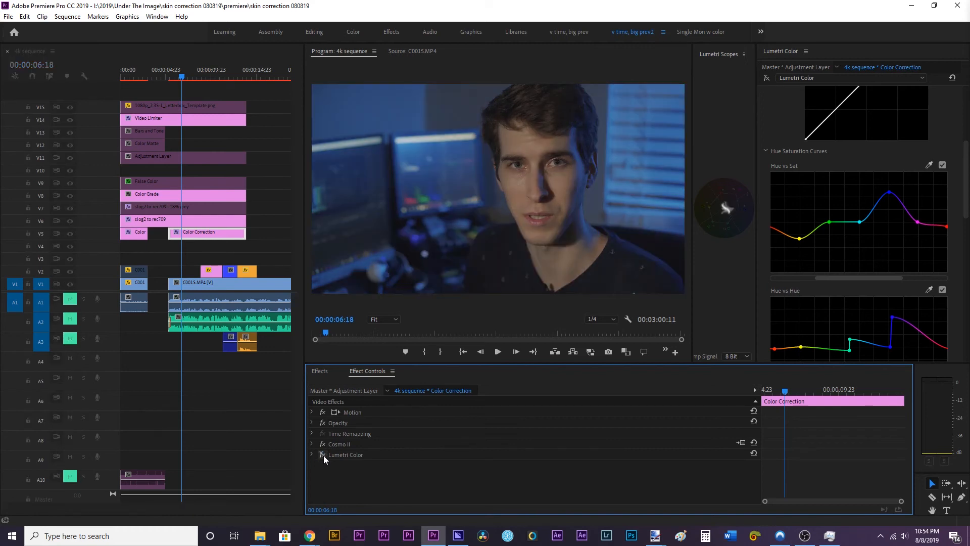
click(323, 456)
click(323, 456)
click(323, 456)
click(323, 456)
click(324, 456)
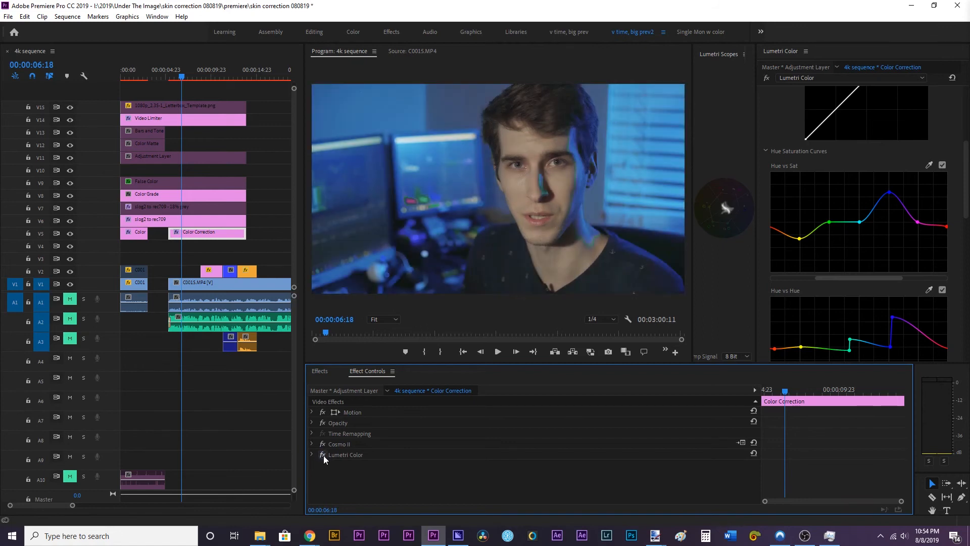
click(323, 455)
click(323, 456)
click(323, 456)
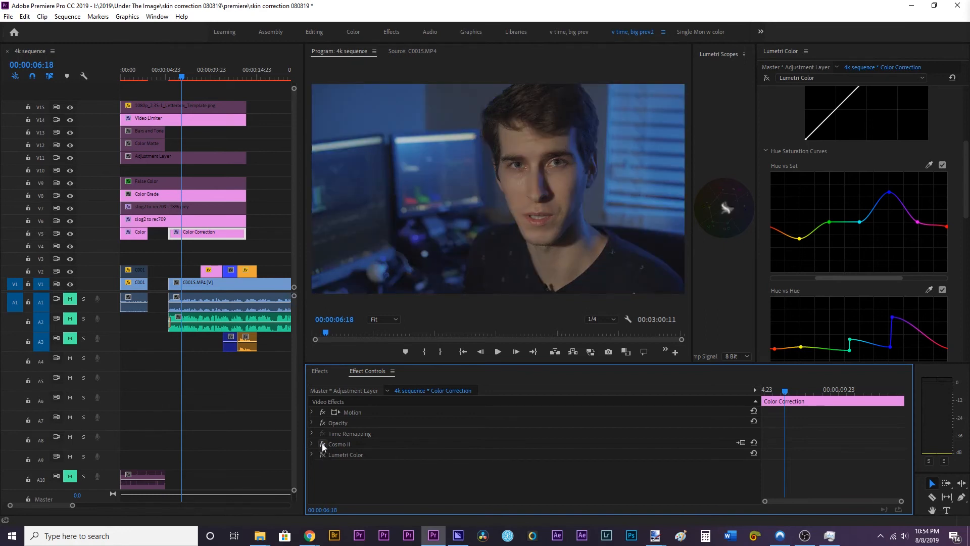
Compare the talking shot with the slog2 to rec709 layer's track output repeatedly hidden and shown, and save.
key(ctrl+s)
click(71, 221)
click(72, 221)
click(72, 221)
click(72, 221)
key(ctrl+s)
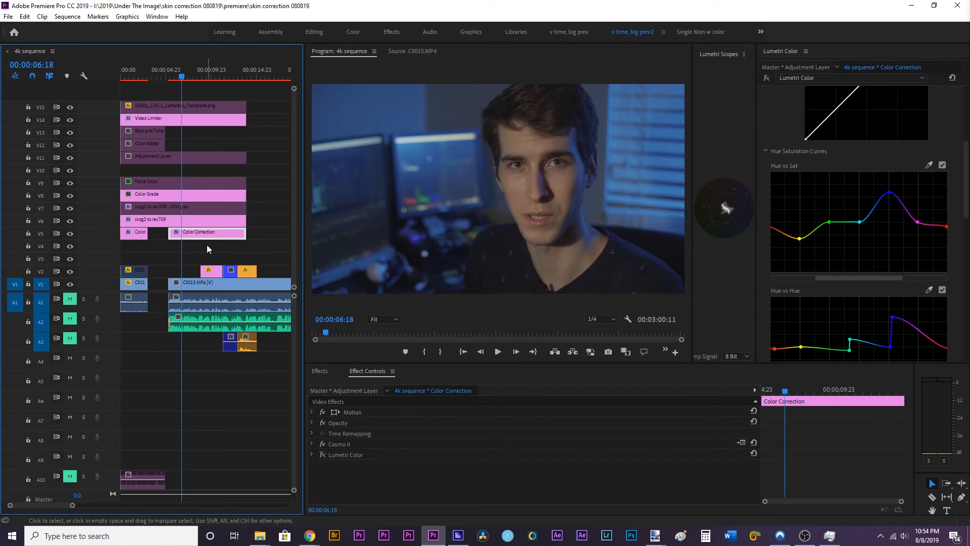
Add a second Lumetri Color effect below the existing one on the Color Correction adjustment layer.
click(204, 286)
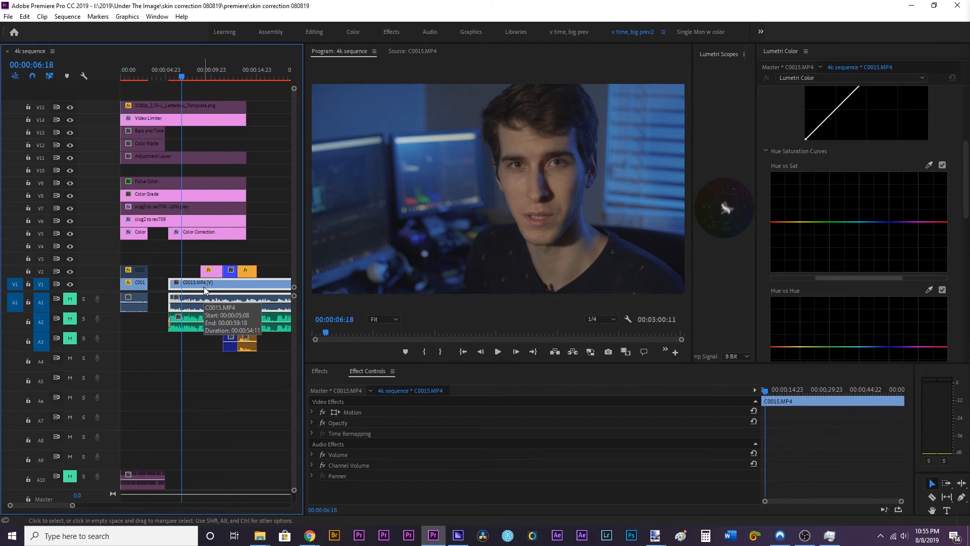
click(204, 237)
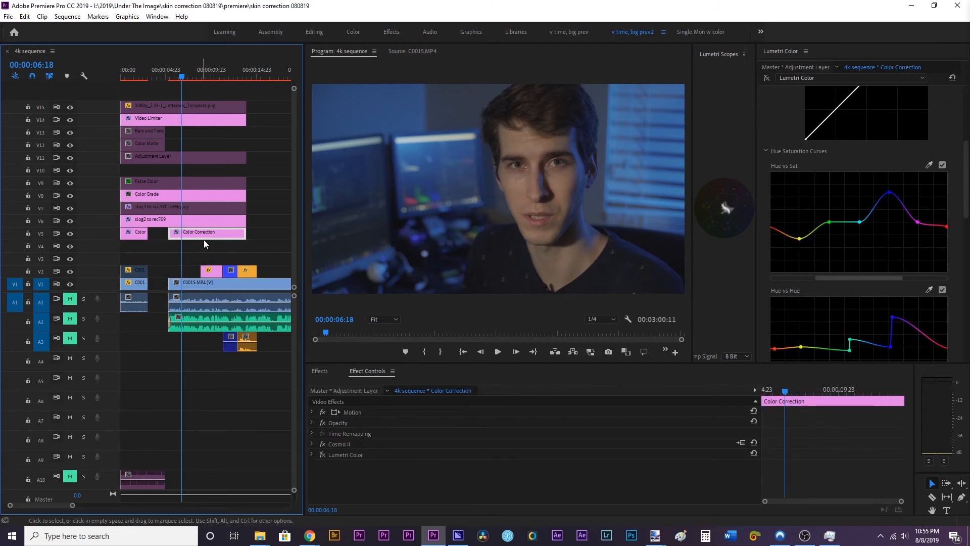
click(322, 454)
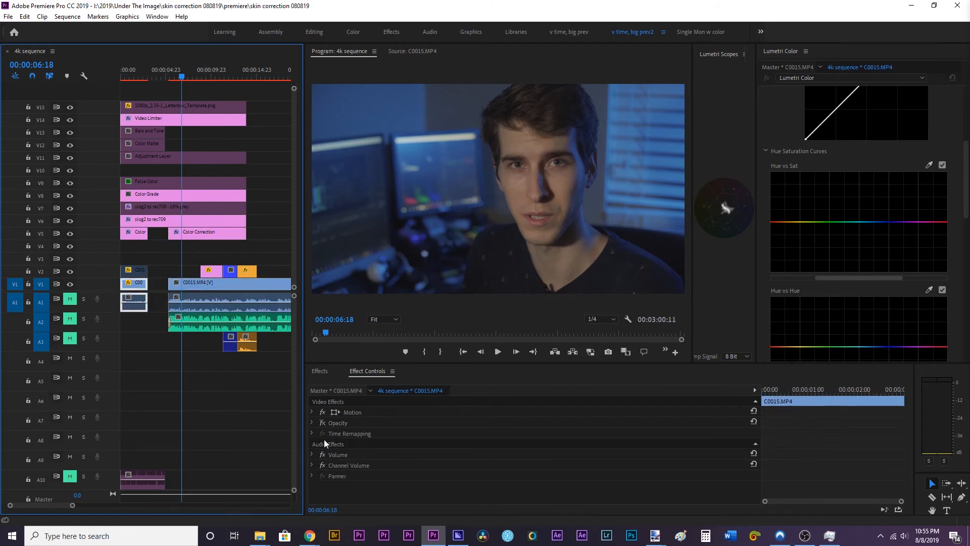
click(346, 455)
key(ctrl+c)
key(ctrl+v)
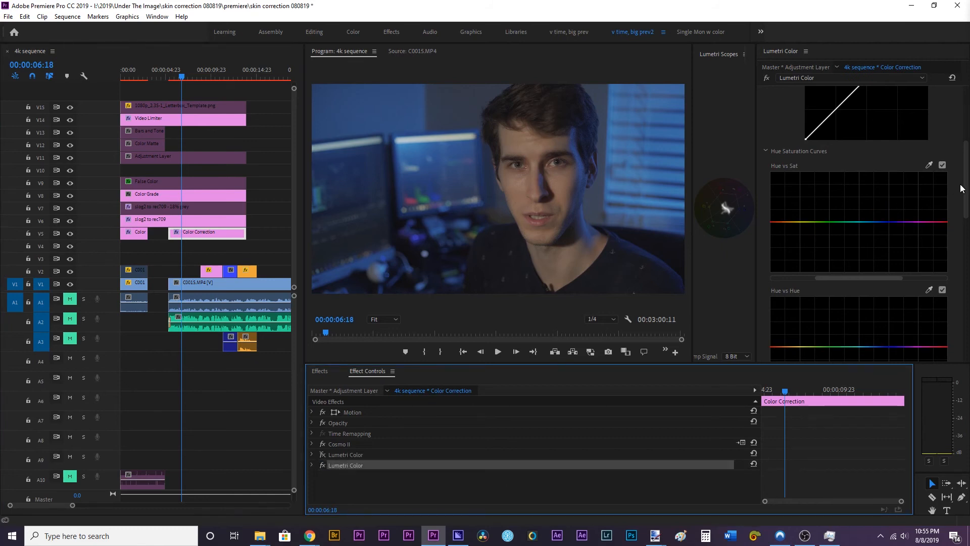
Show the second Lumetri effect's Basic Correction settings and widen the Lumetri Scopes beside the preview.
drag(966, 190, 966, 124)
click(831, 141)
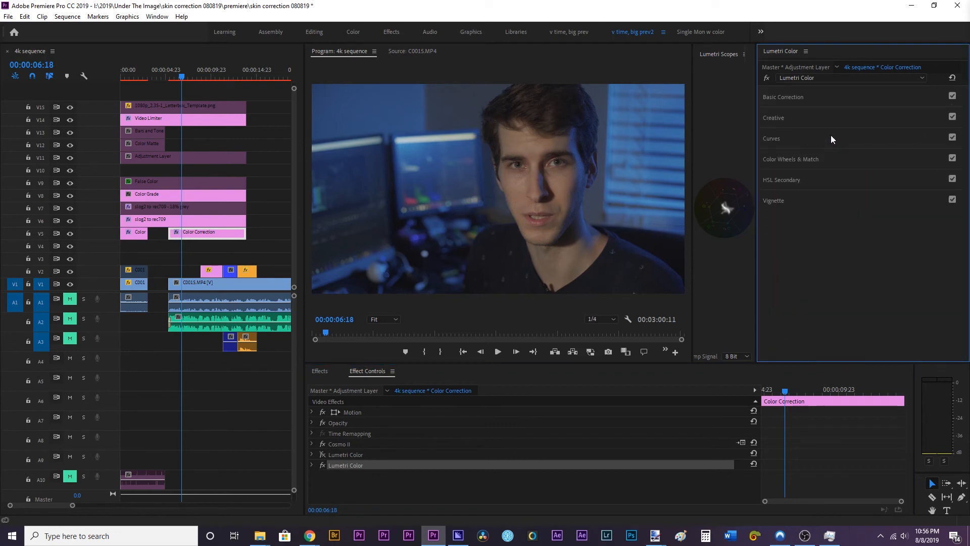
click(819, 95)
click(666, 357)
click(698, 404)
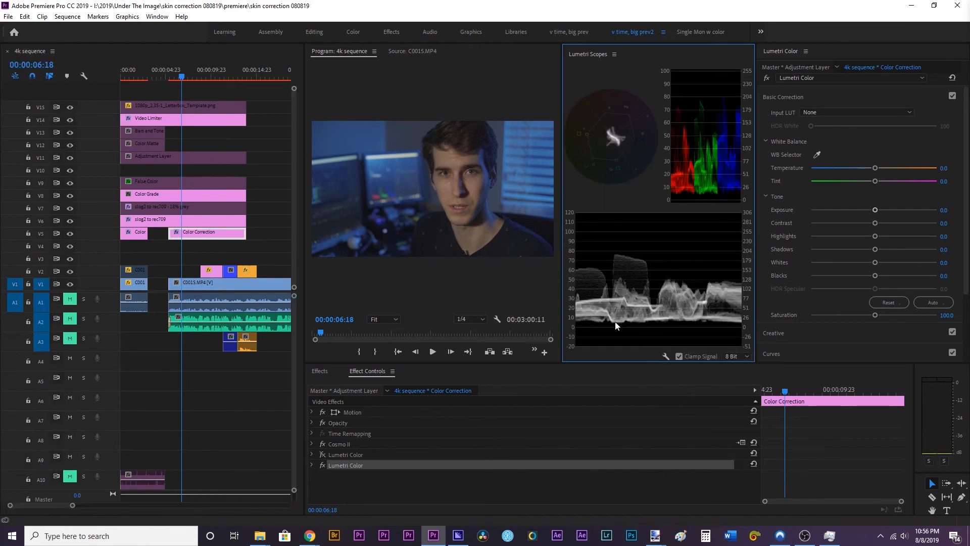
Set the second Lumetri effect's Exposure to 0.5, checking skin levels with the False Color layer, and disable that layer.
click(878, 211)
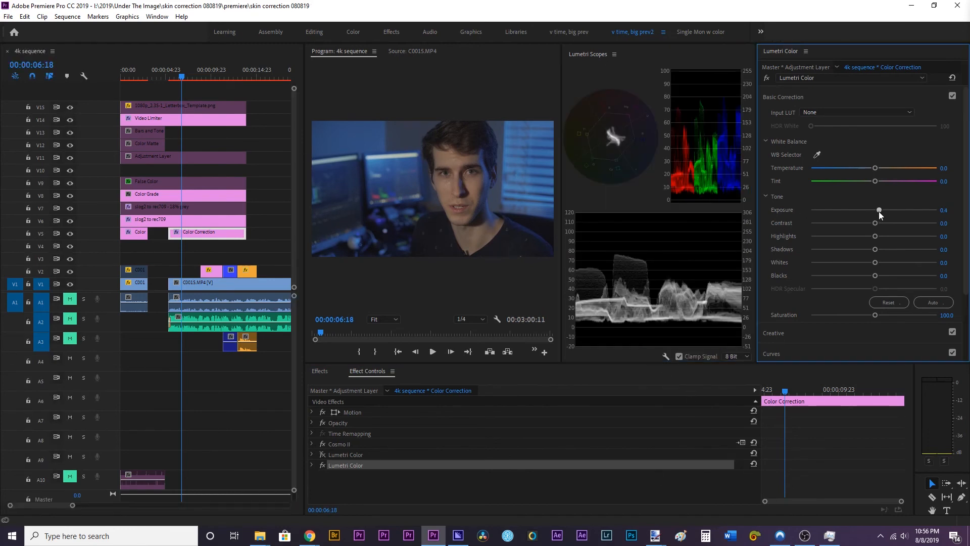
click(208, 209)
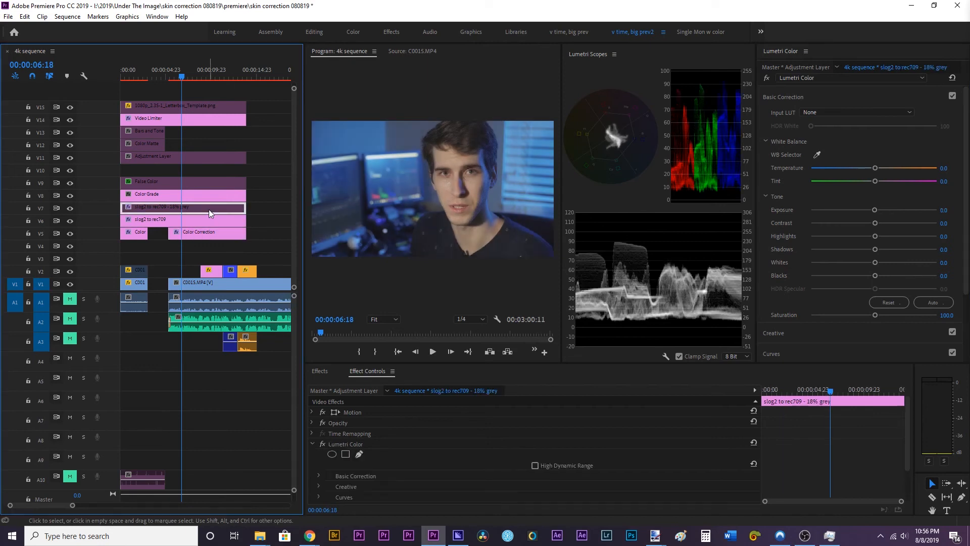
click(197, 235)
drag(887, 211, 875, 210)
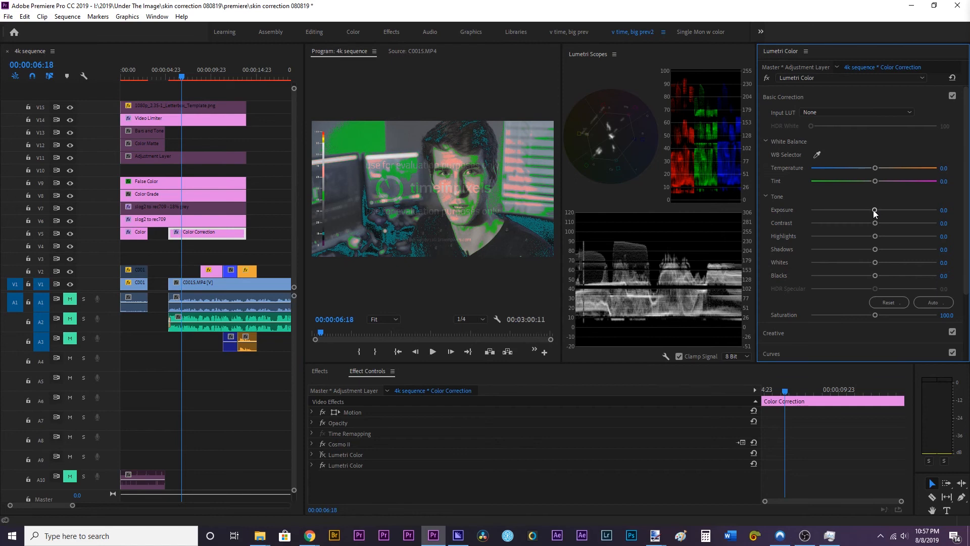
drag(875, 211, 880, 211)
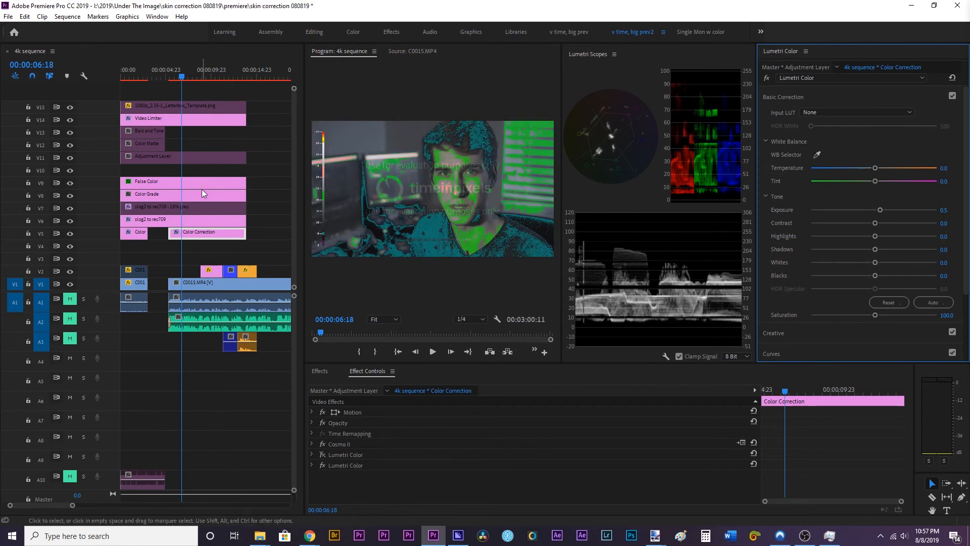
click(205, 183)
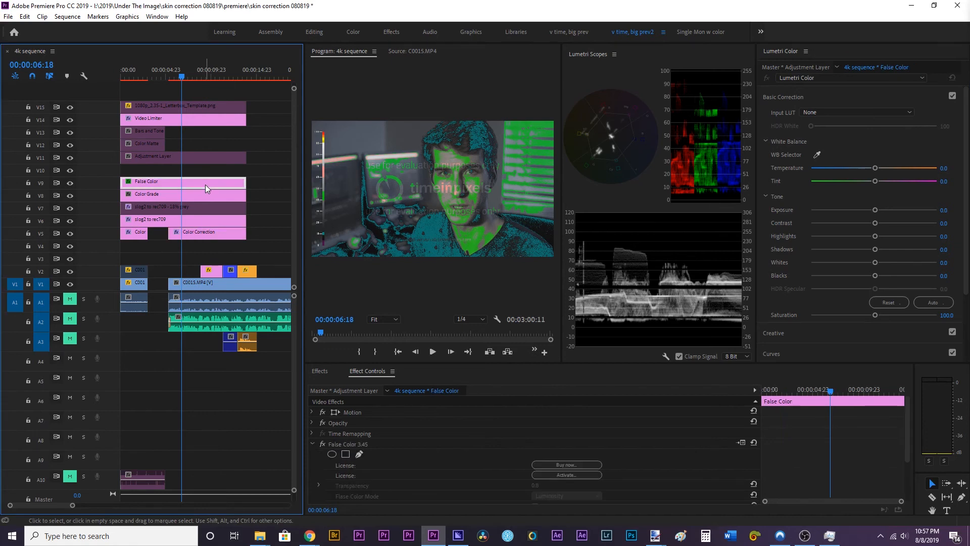
click(221, 172)
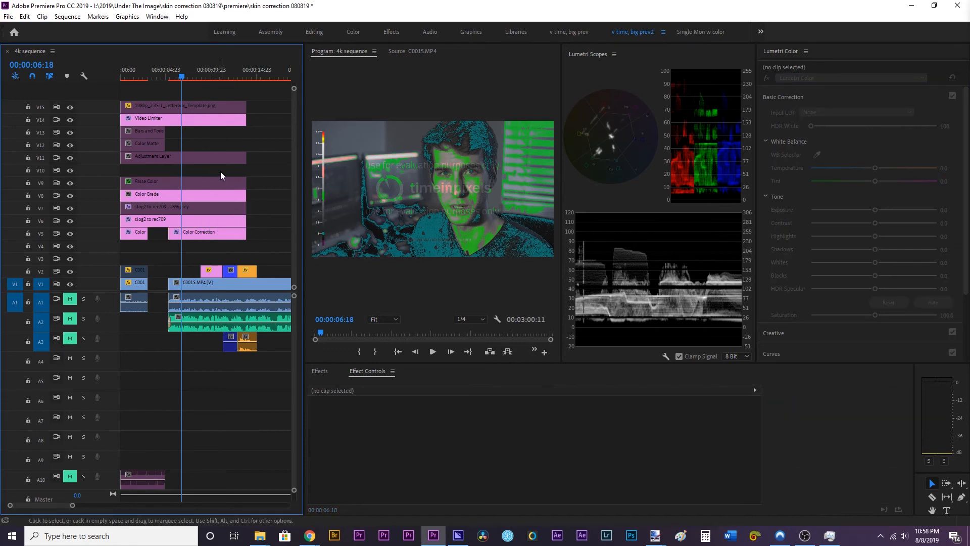
Draw a four-point opacity mask around the lit patch of the man's forehead to isolate its skin tone.
click(481, 190)
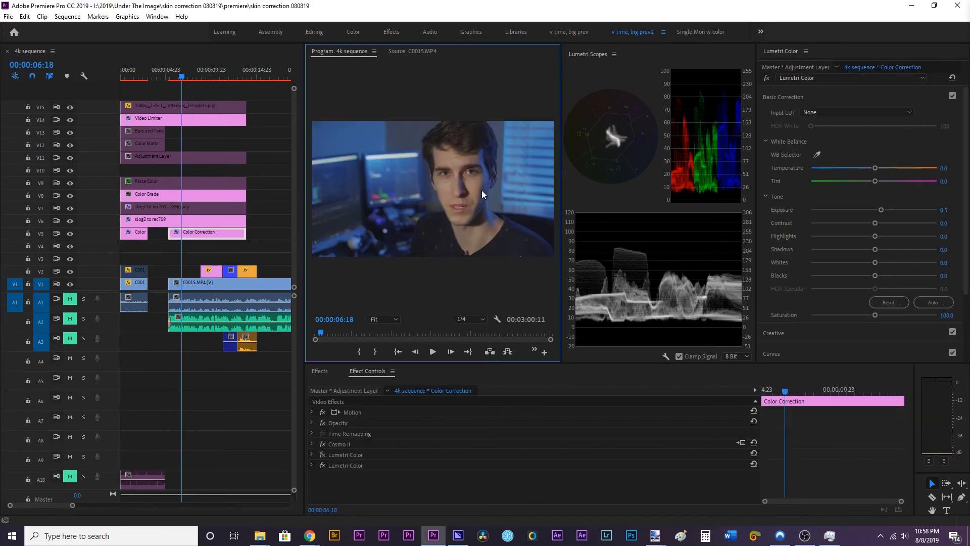
click(313, 423)
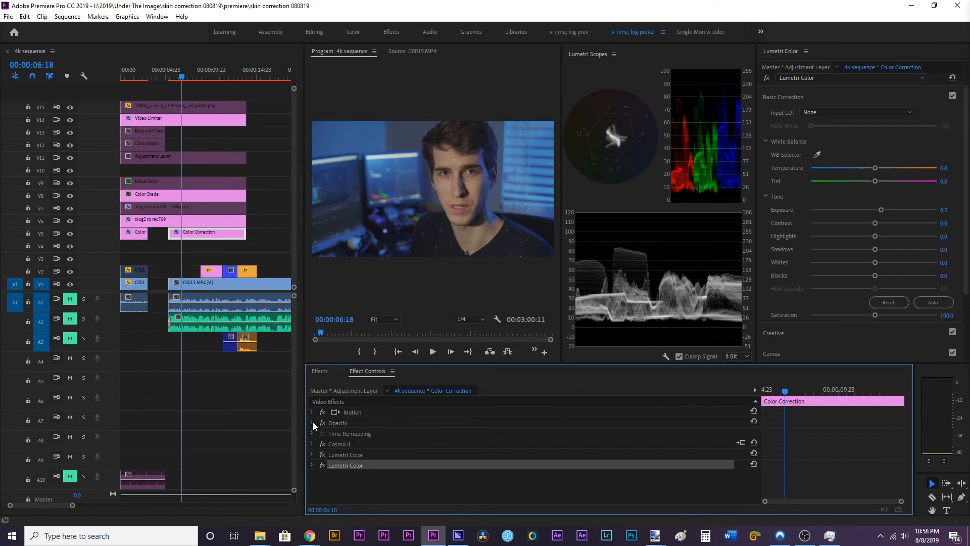
click(312, 422)
click(360, 432)
click(439, 156)
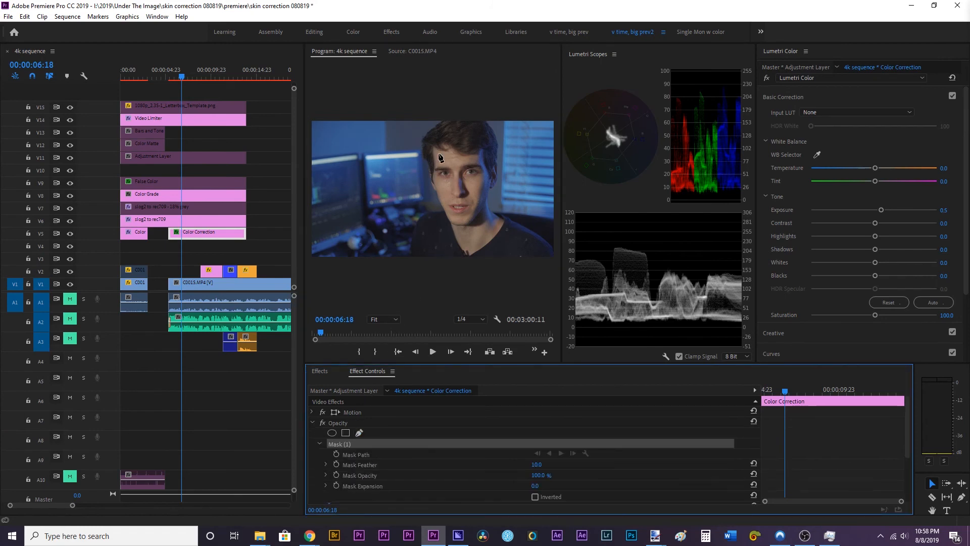
click(438, 156)
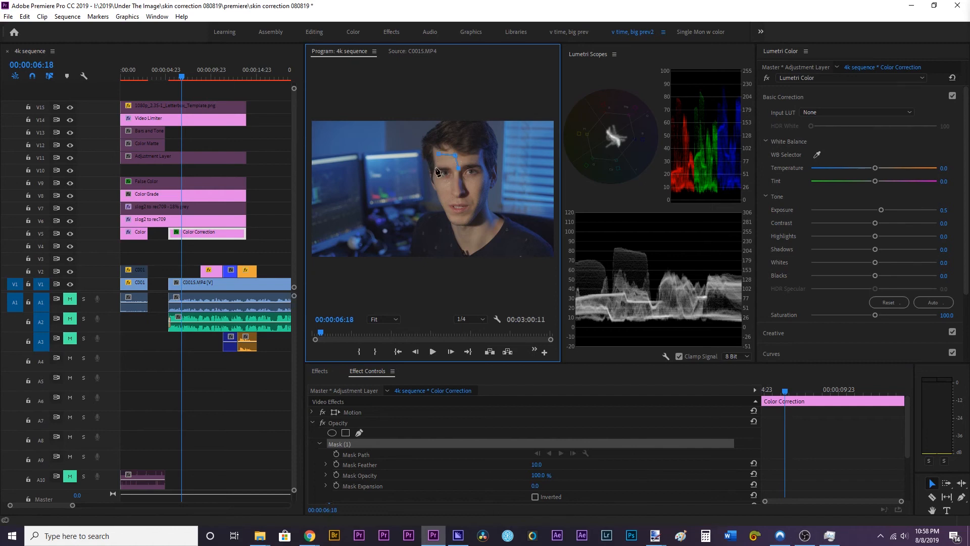
click(435, 168)
click(439, 155)
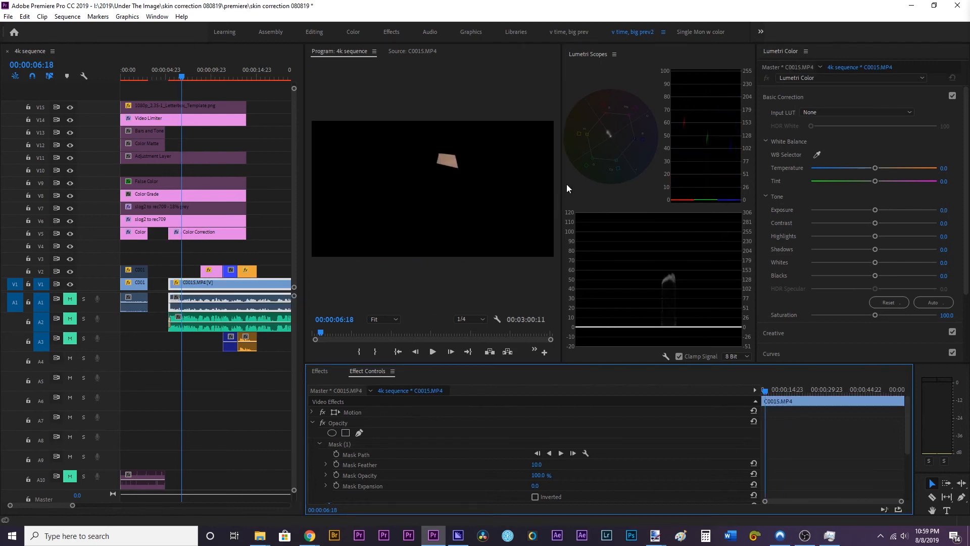
Examine the masked forehead patch's skin tone and brightness in the maximized Lumetri Scopes.
click(599, 167)
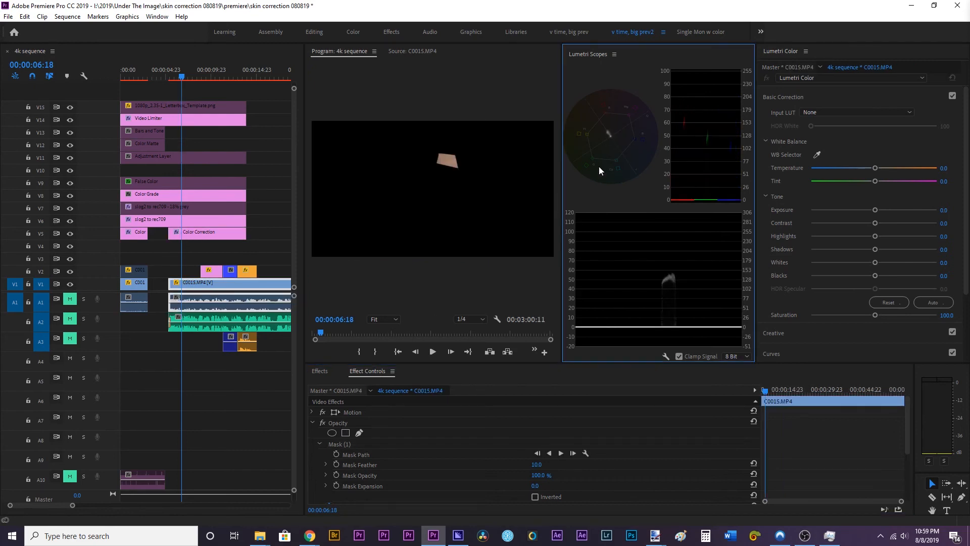
key(grave)
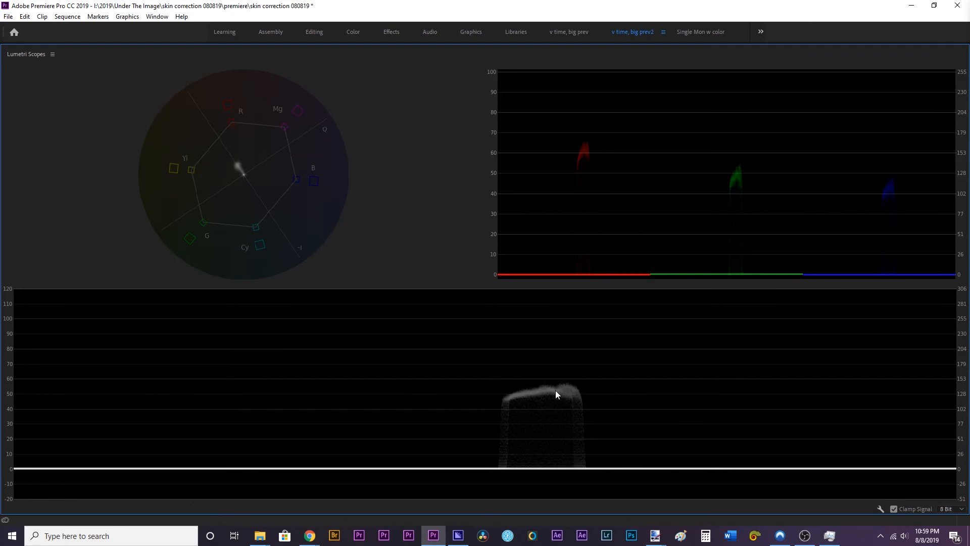
key(grave)
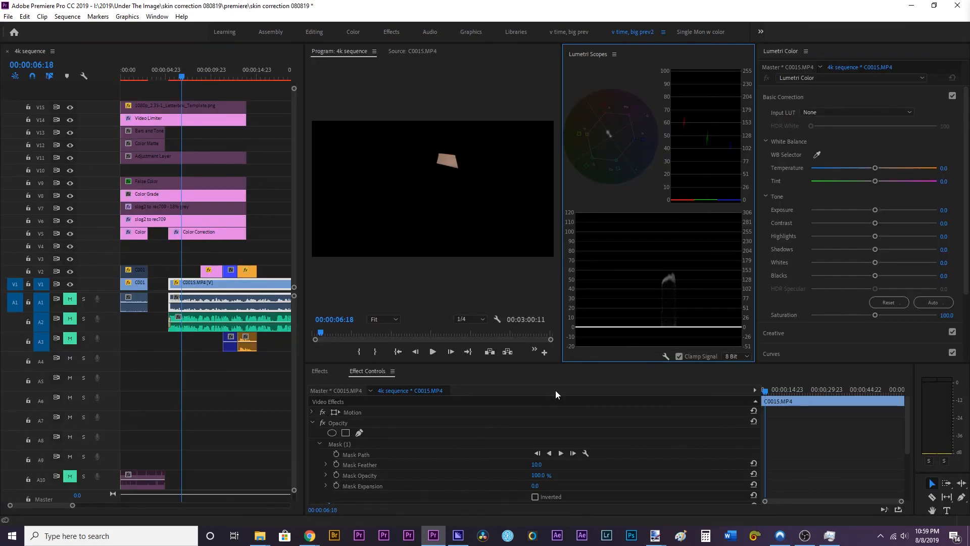
Delete the forehead opacity mask from the C0015.MP4 clip.
click(202, 247)
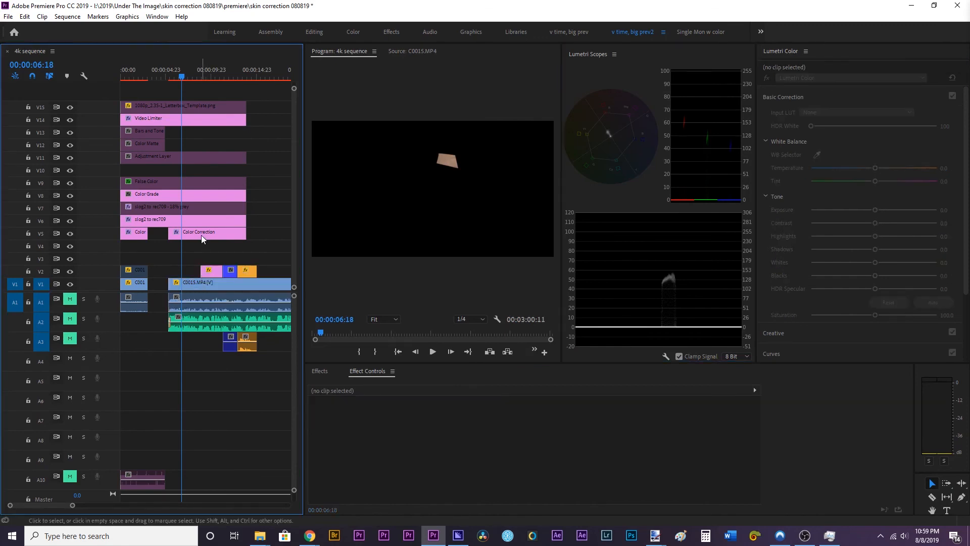
click(201, 236)
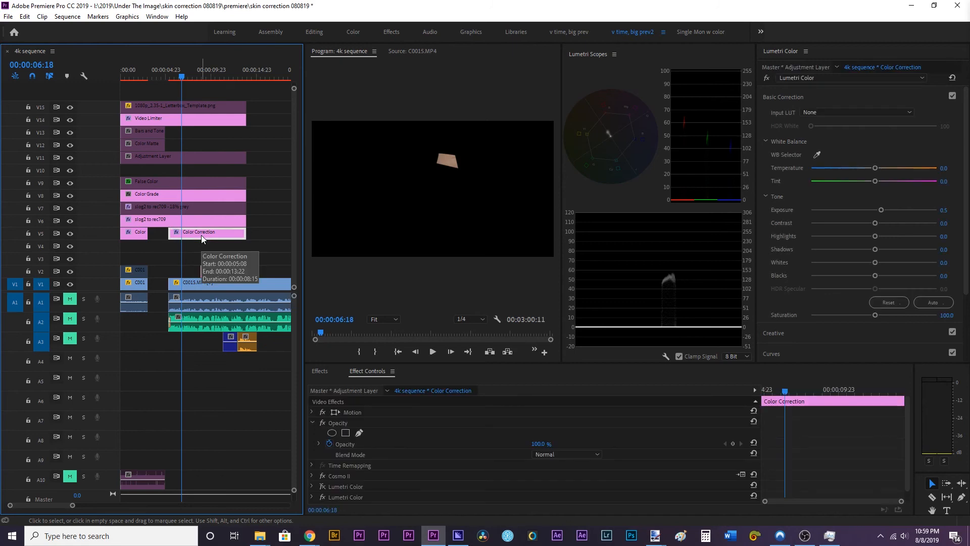
click(217, 285)
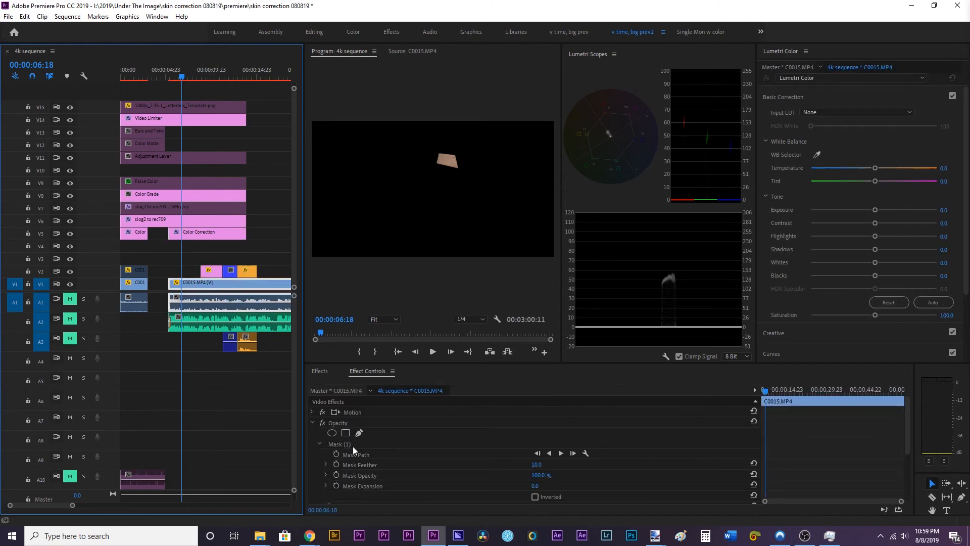
click(344, 442)
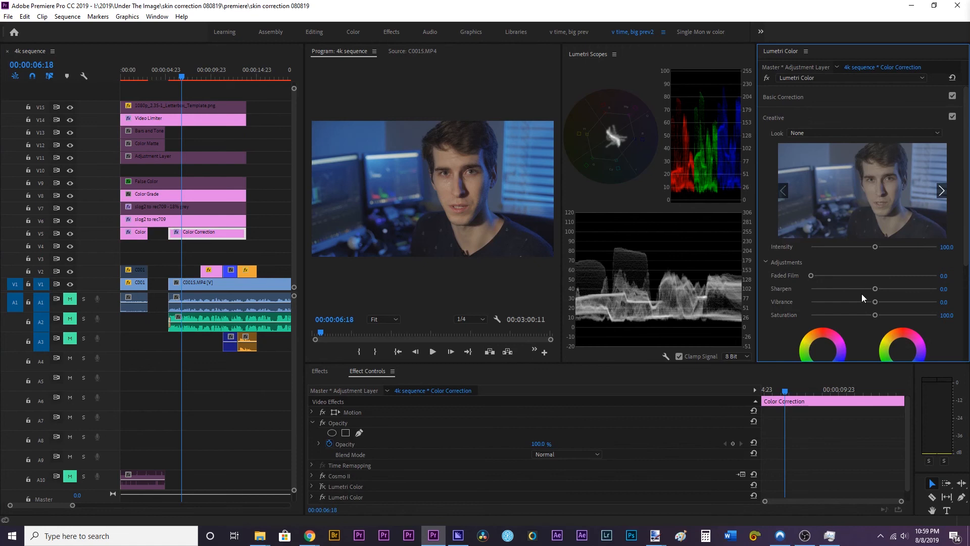
Raise Sharpen slightly and set Saturation to 110.4, Blacks to -7.2, Shadows to -6.4, Whites to 8.0 and Highlights to 8.8.
click(880, 288)
click(831, 117)
click(832, 97)
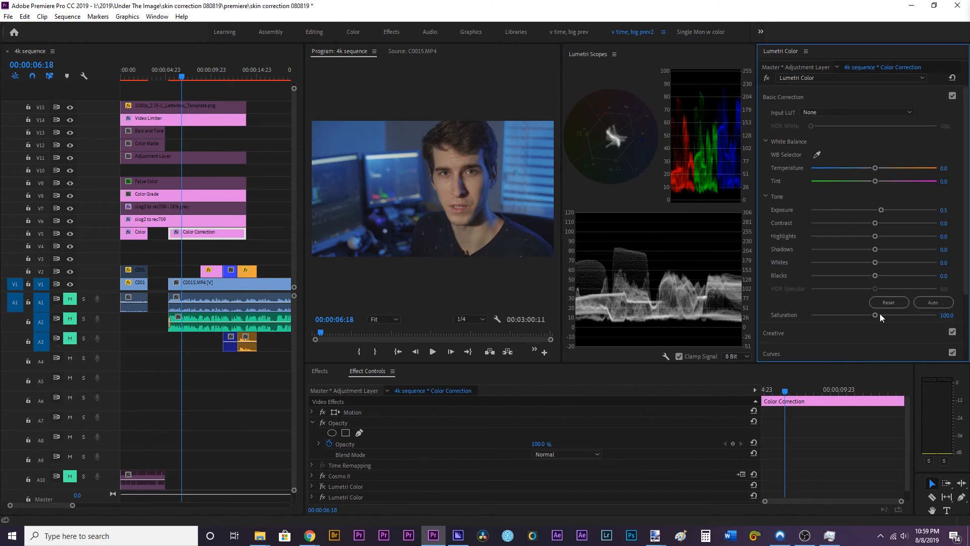
drag(875, 314, 880, 314)
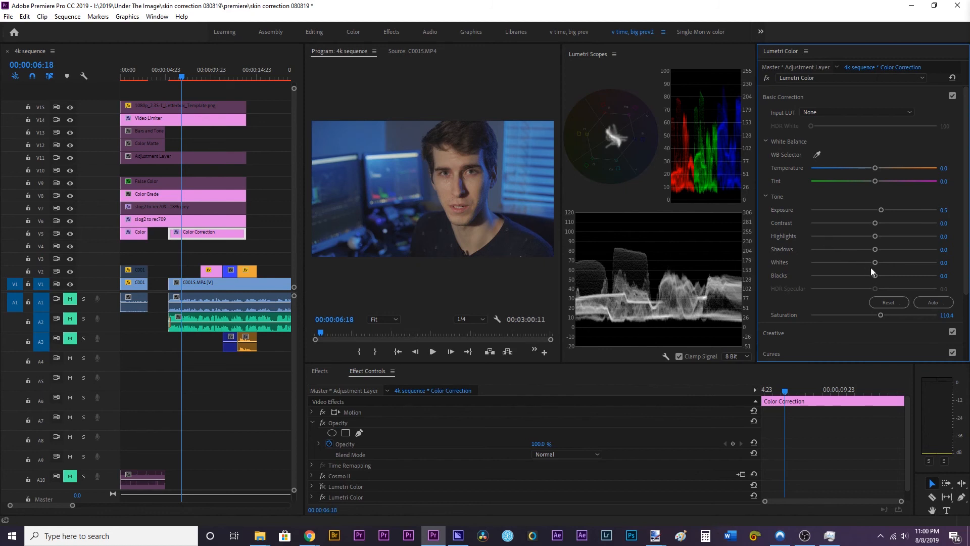
drag(876, 276, 870, 250)
drag(877, 236, 879, 236)
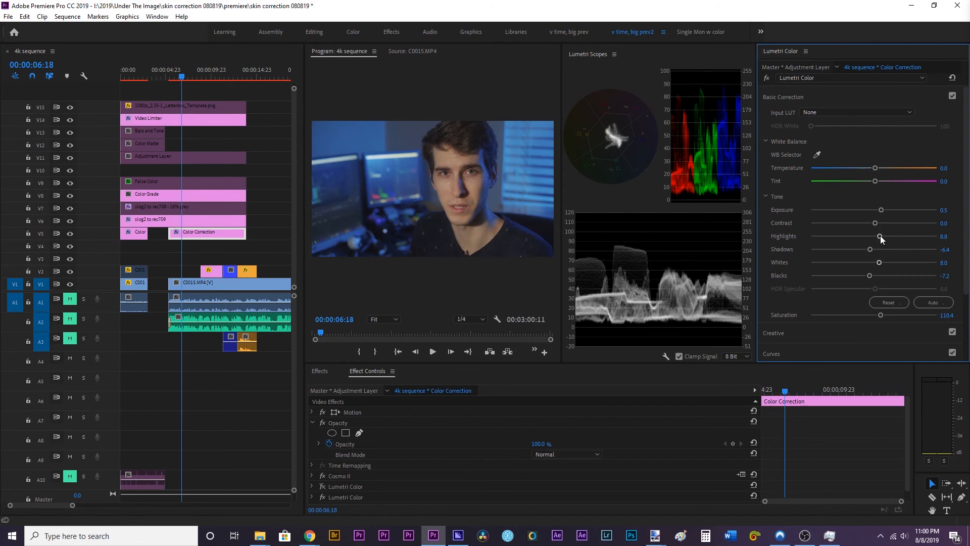
Shape the RGB master curve into a gentle S with a midtone anchor, lowered shadows and raised highlights, and check the frame full screen.
click(814, 95)
click(822, 138)
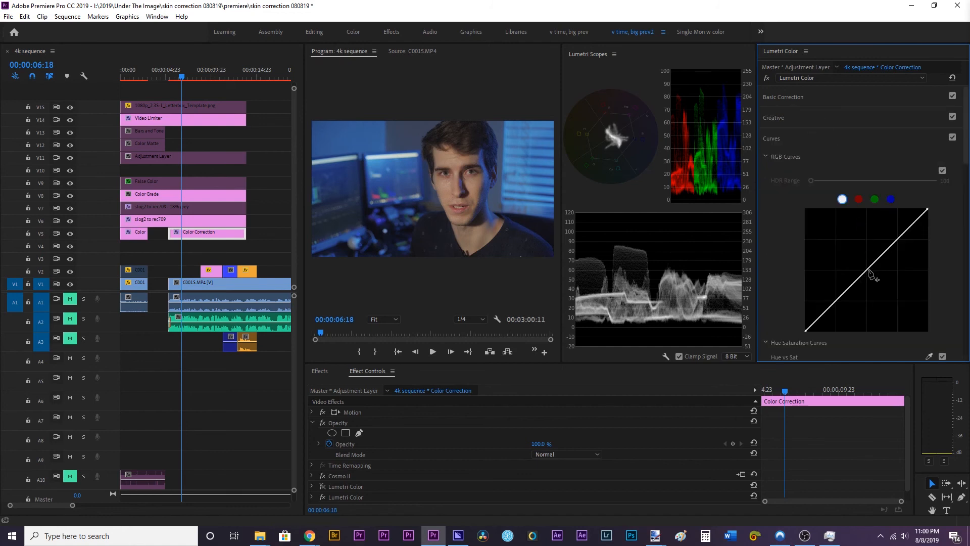
click(867, 269)
click(899, 237)
drag(838, 300, 837, 301)
drag(898, 237, 899, 233)
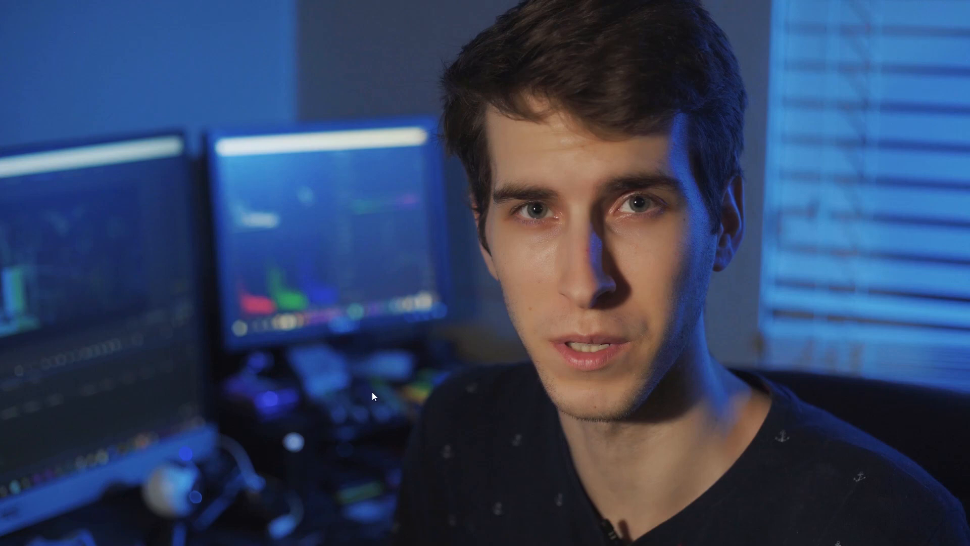
key(ctrl+grave)
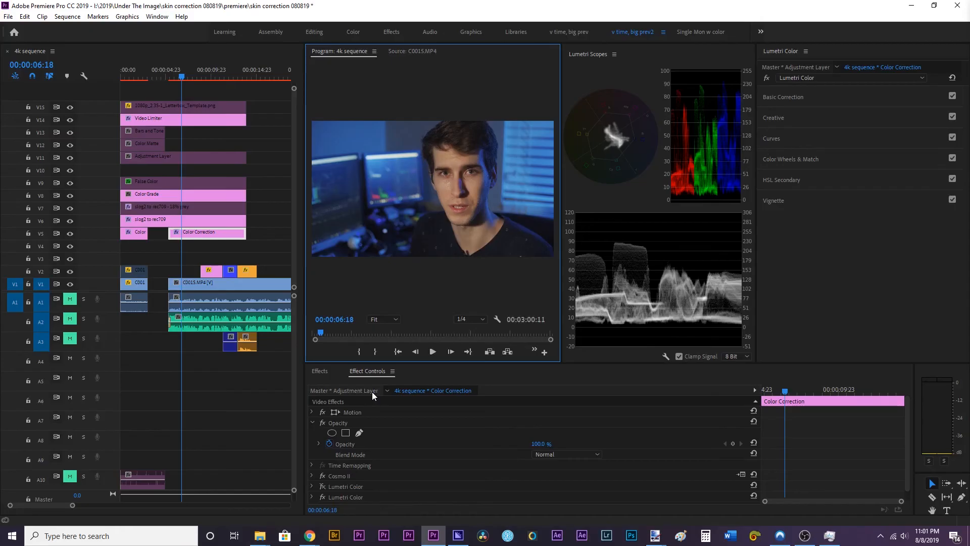
Review the Color Correction layer's Cosmo II settings and view the corrected frame full screen.
click(203, 284)
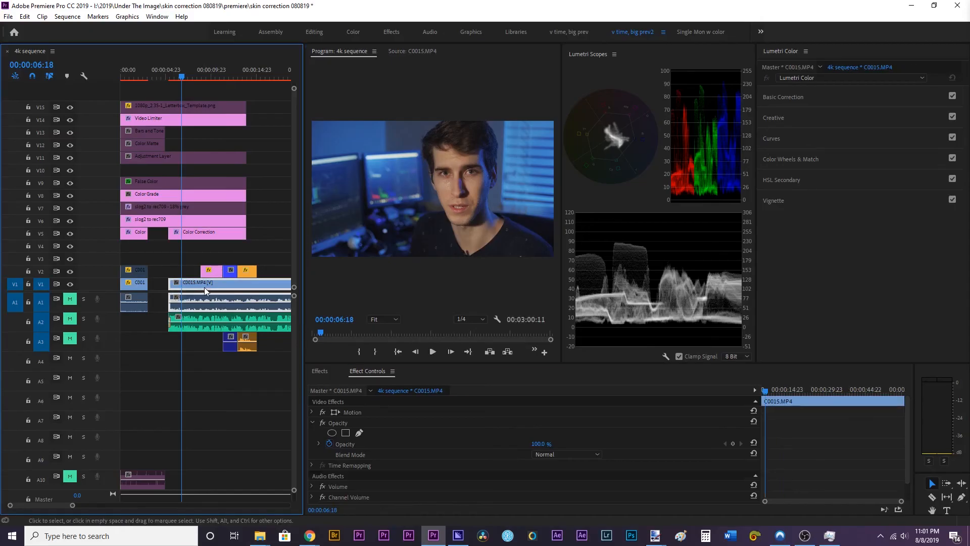
click(199, 235)
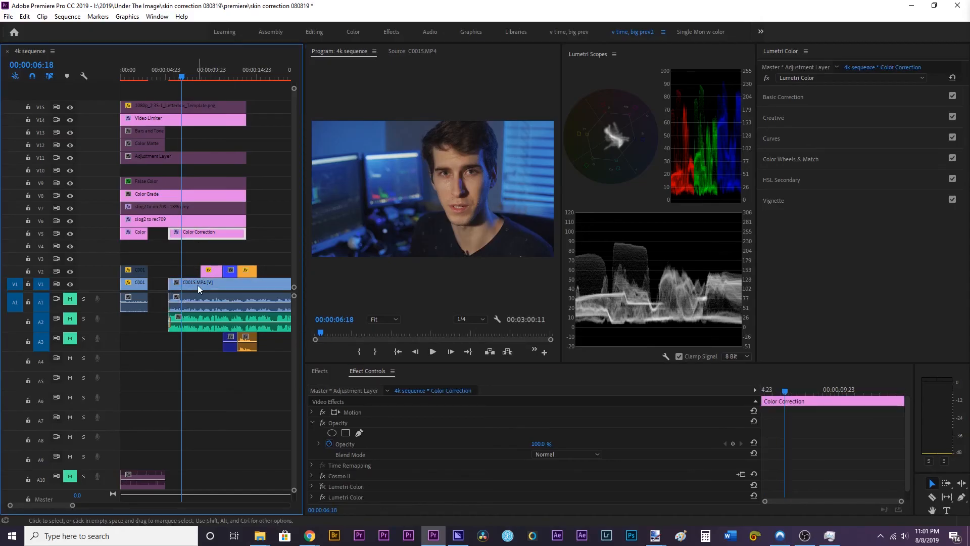
click(311, 476)
click(341, 476)
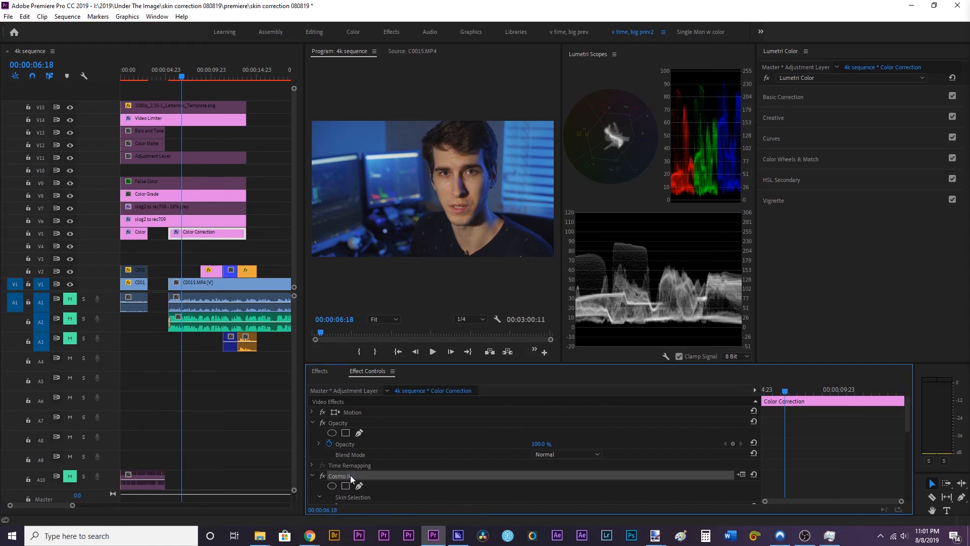
scroll(427, 475, down, 6)
click(535, 465)
click(535, 464)
click(467, 209)
key(ctrl+grave)
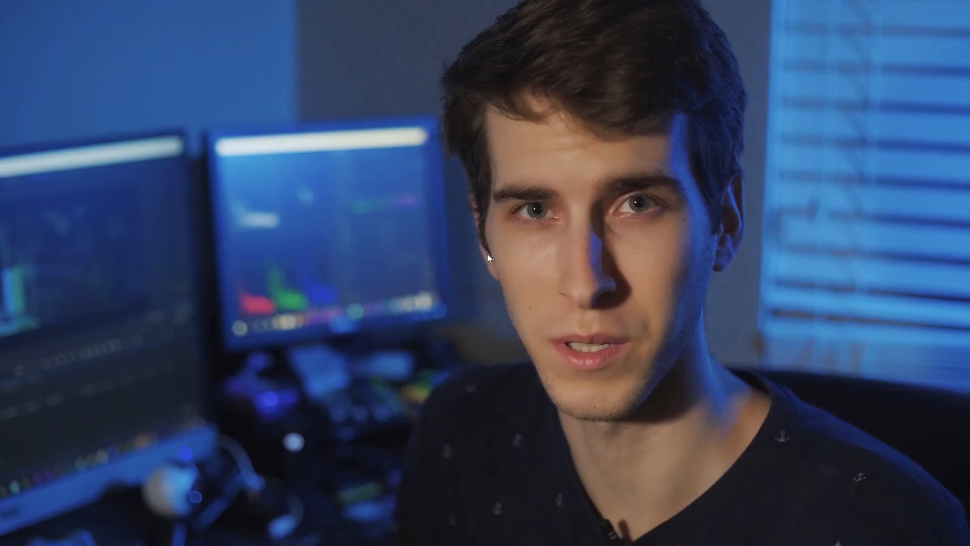
Set Cosmo II Skin Smooth to 44%, Preserve Detail to 53% and Restore Noise to 48% while judging the face at 100% zoom.
key(ctrl+grave)
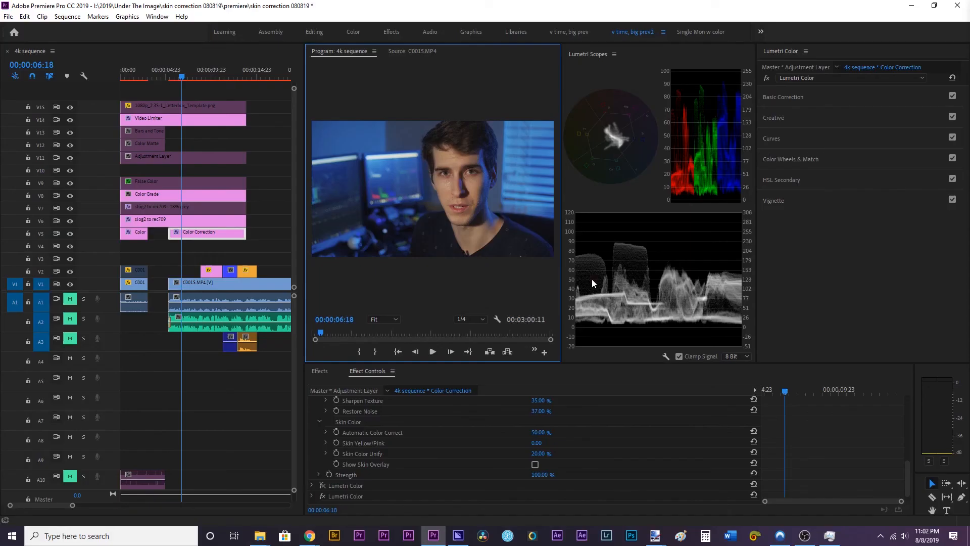
click(377, 320)
click(395, 385)
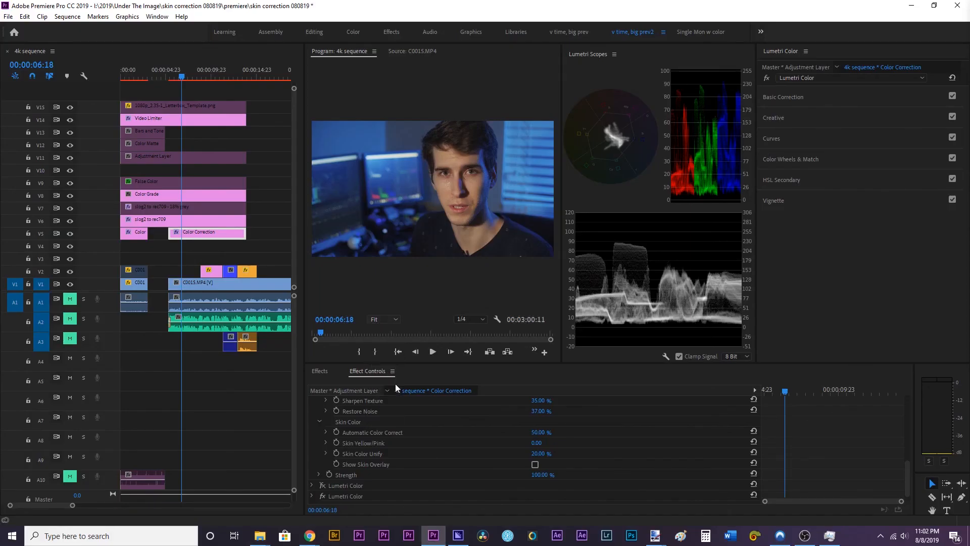
drag(438, 311, 458, 311)
drag(554, 179, 555, 144)
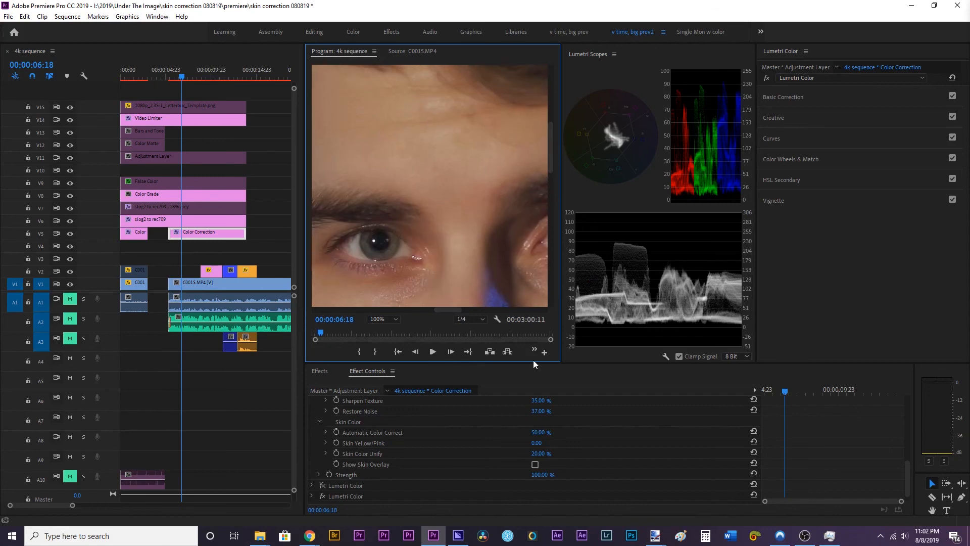
scroll(628, 446, up, 4)
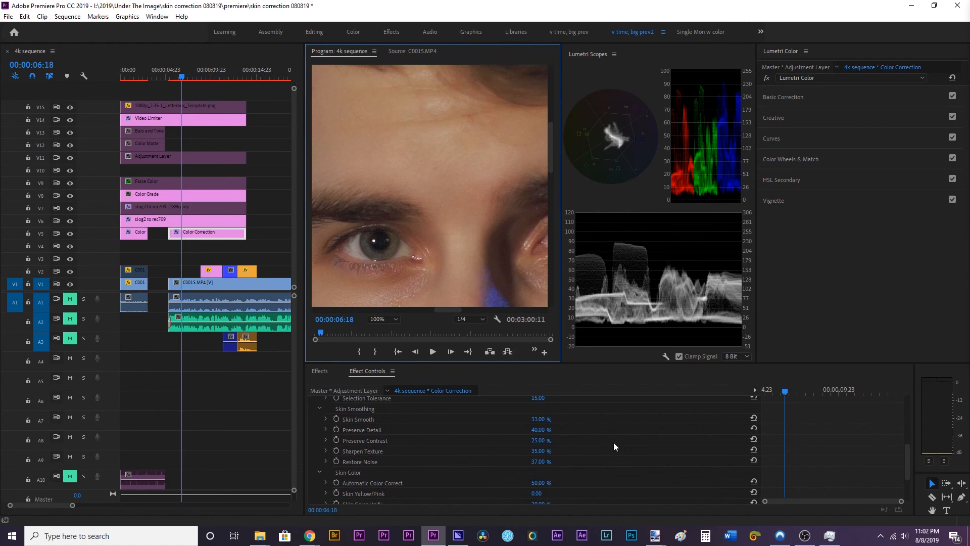
drag(545, 419, 561, 419)
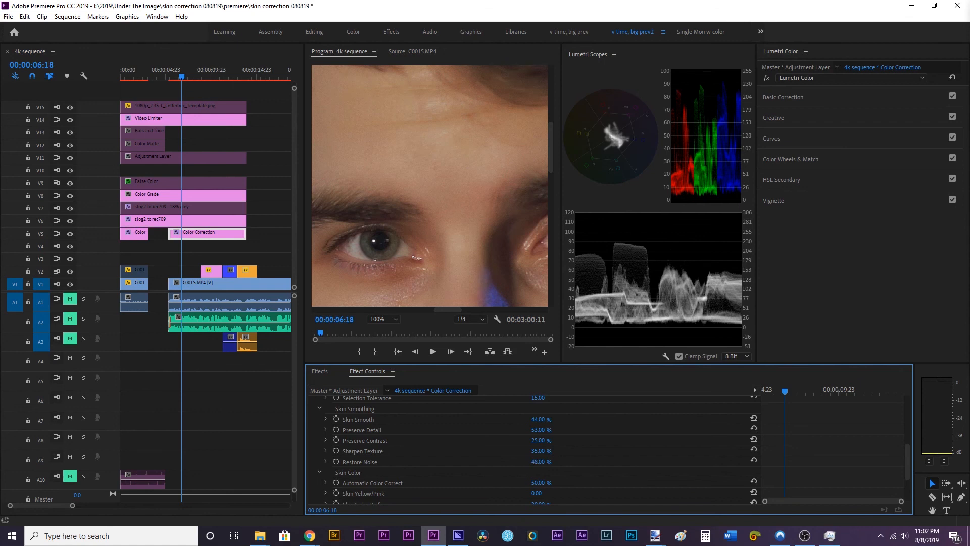
mouse_move(540, 483)
mouse_down()
mouse_move(552, 483)
mouse_move(541, 483)
mouse_up()
drag(543, 419, 543, 420)
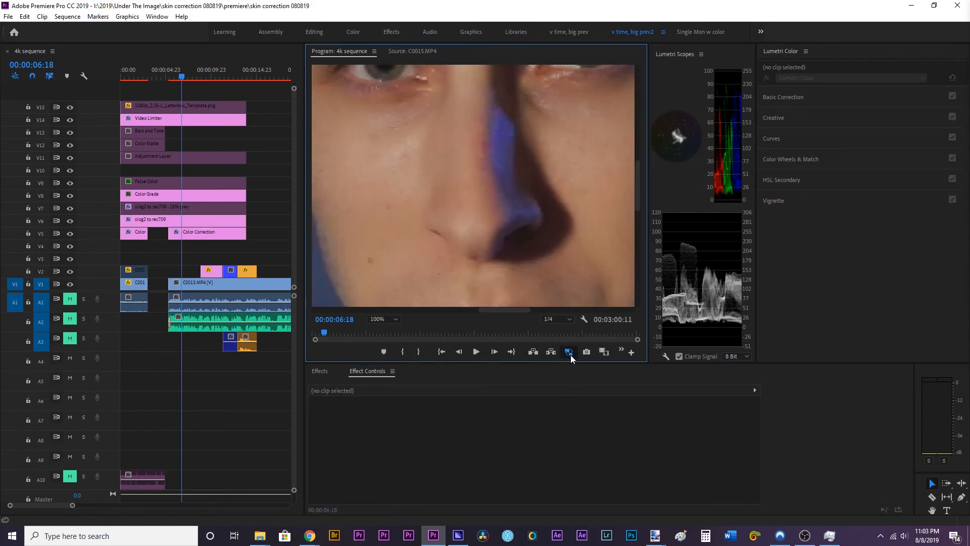
Toggle proxies off and on to compare the skin detail around the nose, leaving the full-resolution media displayed.
click(569, 353)
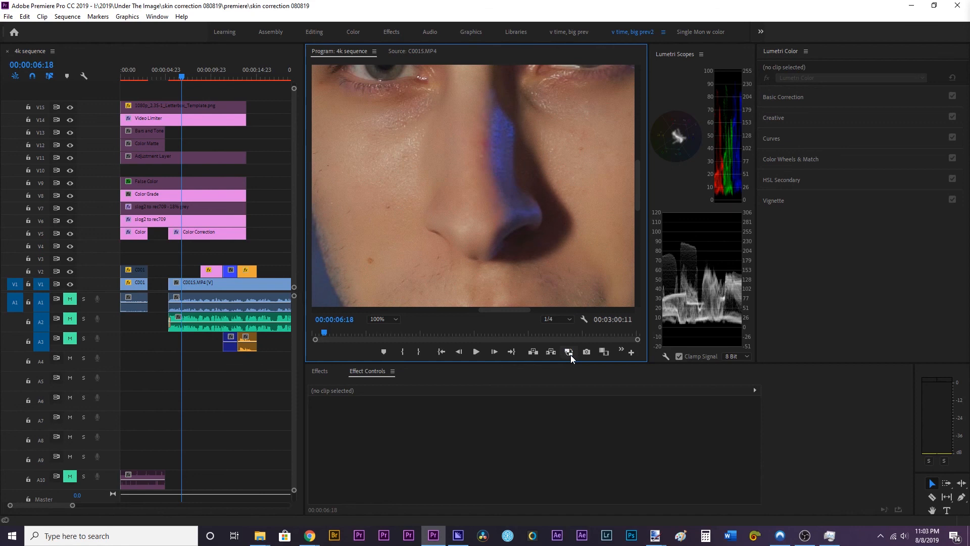
click(569, 352)
click(569, 353)
drag(638, 204, 641, 168)
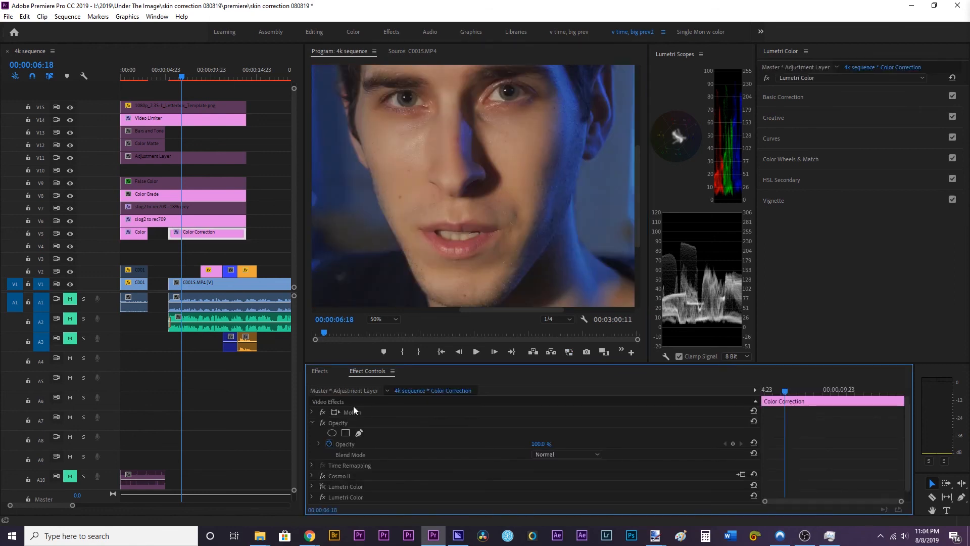
Check the whole frame with the Cosmo II effect toggled on the Color Correction layer, and save the project.
click(384, 319)
click(387, 327)
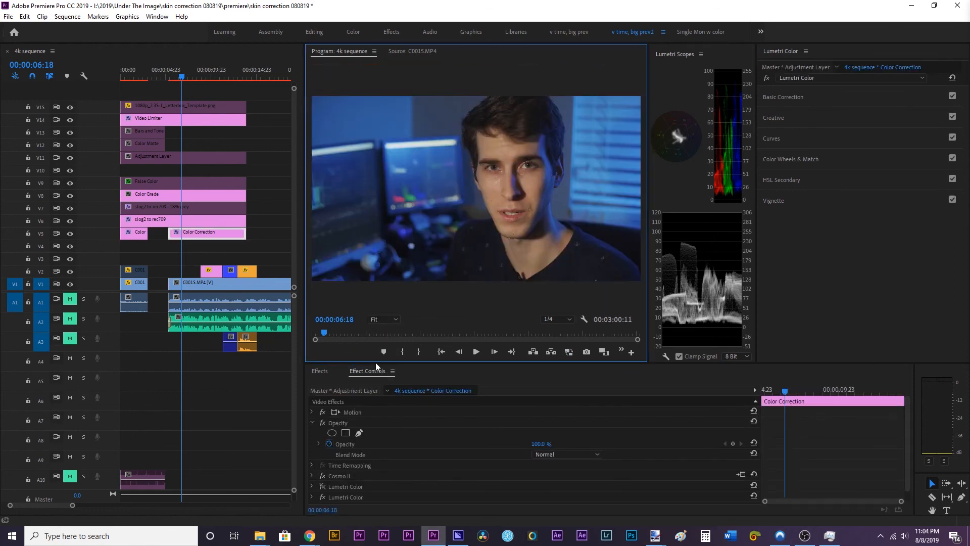
click(323, 476)
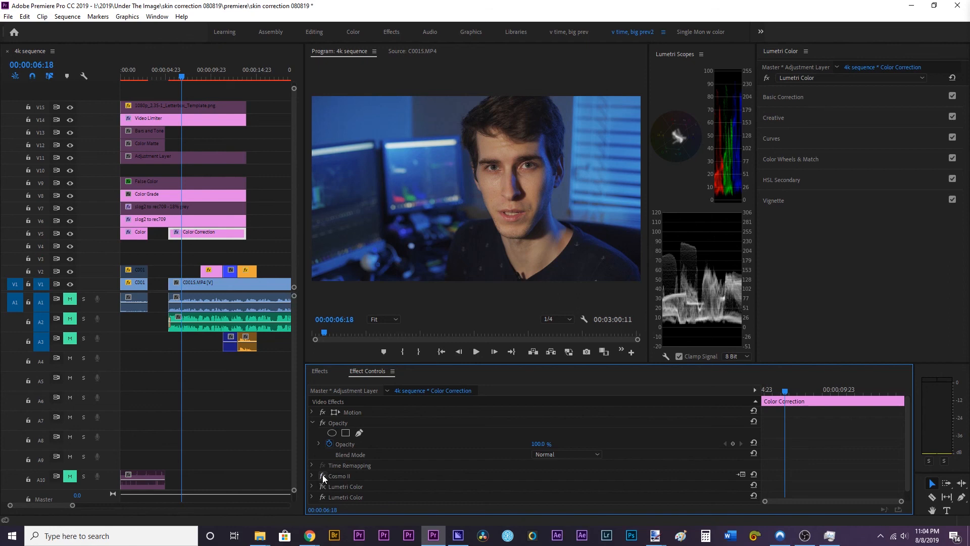
key(ctrl+s)
scroll(324, 479, down, 1)
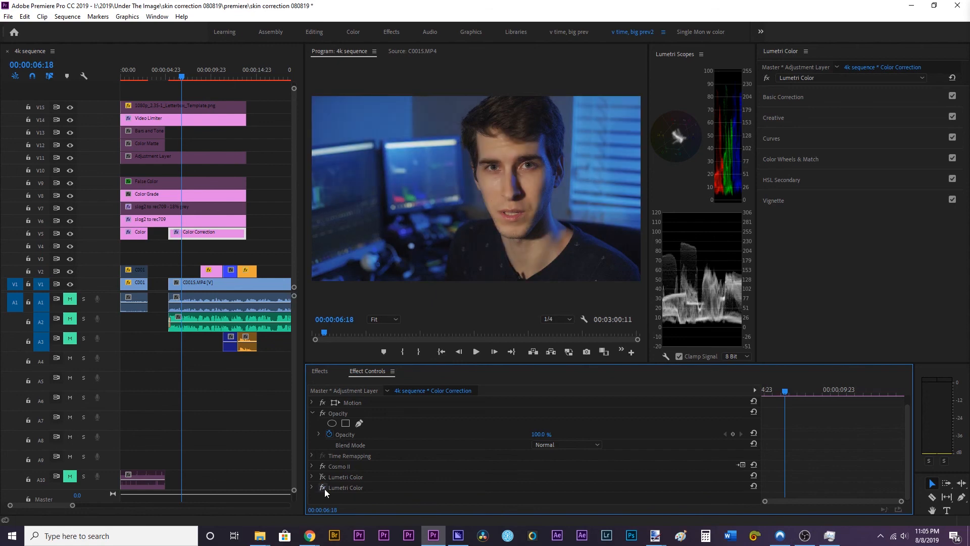
click(209, 78)
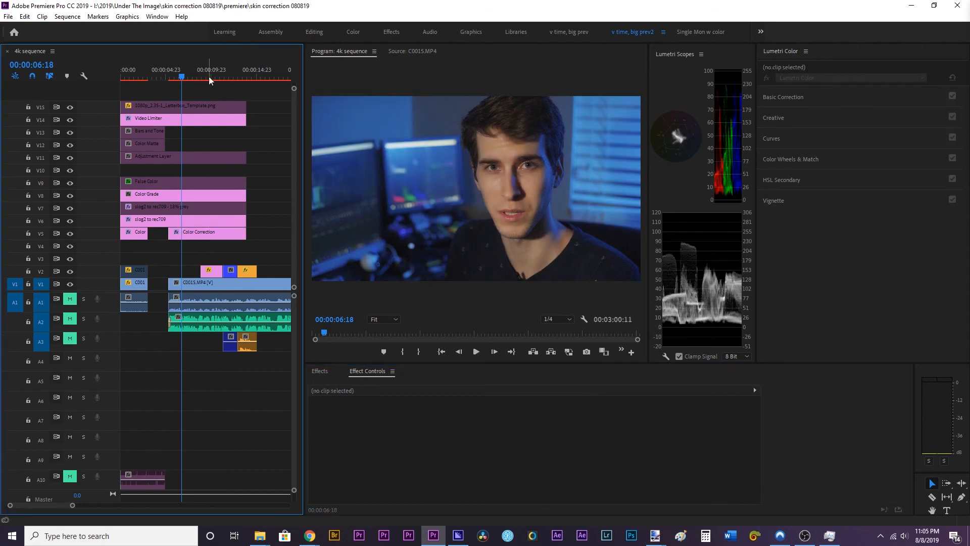
key(ctrl+s)
Move the three short V2 clips and their A3 audio together along the timeline to about 00:00:29.
click(211, 274)
click(266, 256)
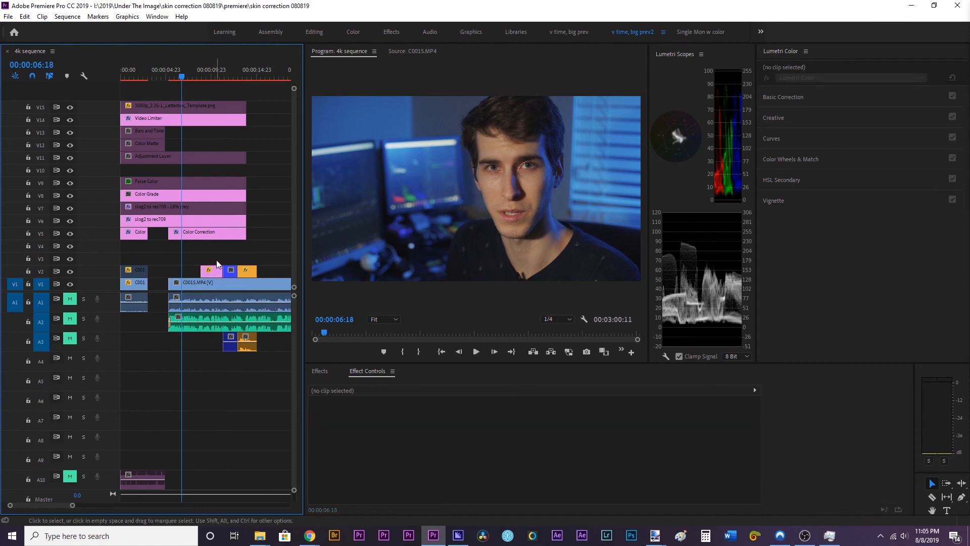
drag(216, 261, 249, 274)
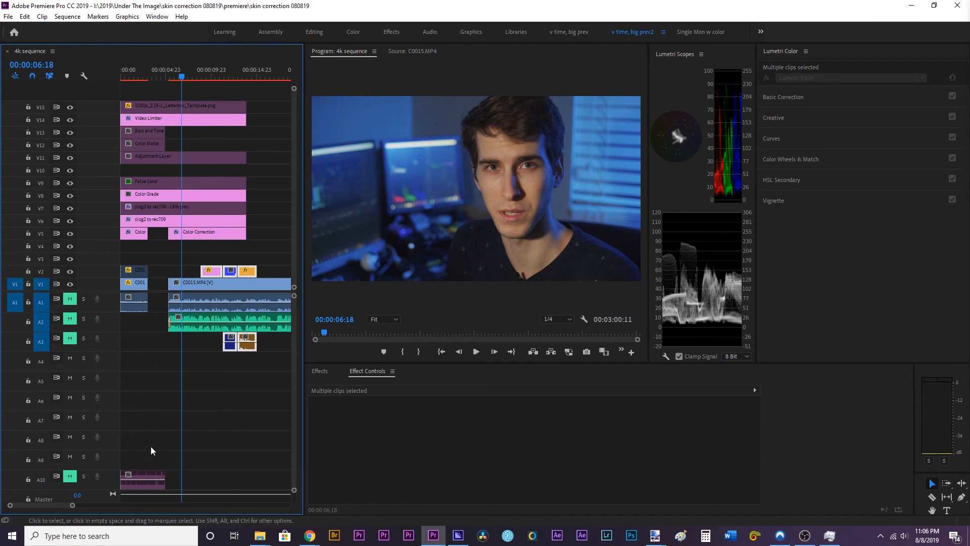
drag(77, 504, 119, 505)
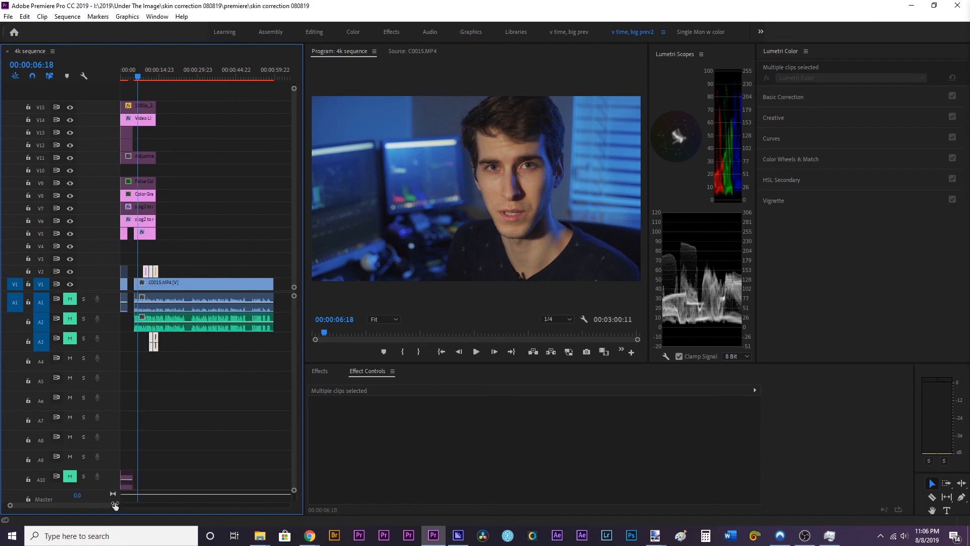
drag(156, 272, 208, 272)
click(241, 261)
Disable the three relocated V2 clips together with their A3 audio, and save the project.
drag(217, 259, 199, 269)
click(227, 263)
key(ctrl+s)
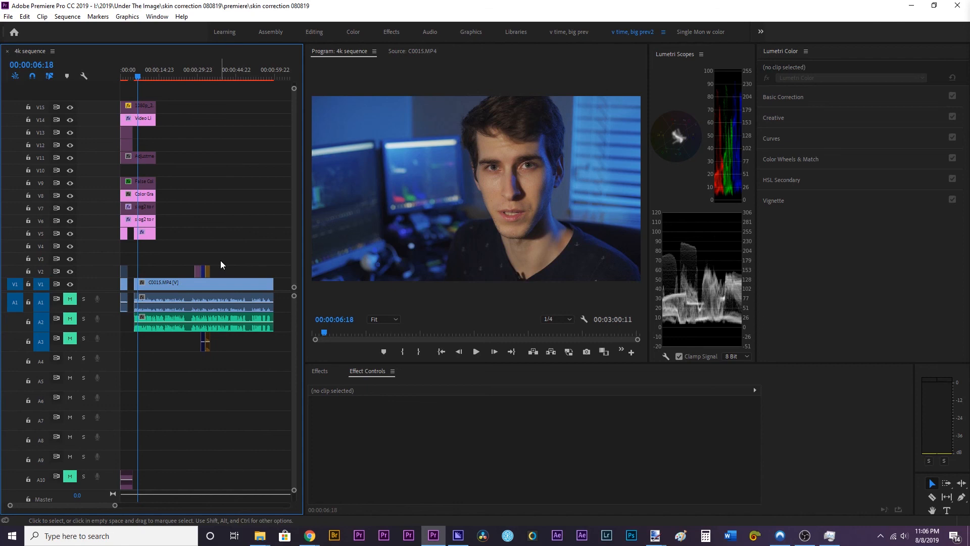
key(ctrl+s)
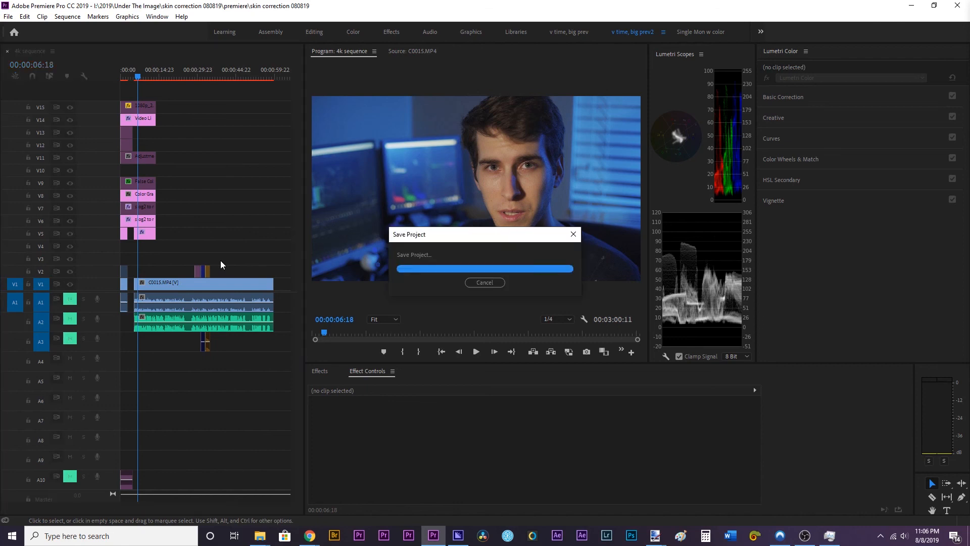